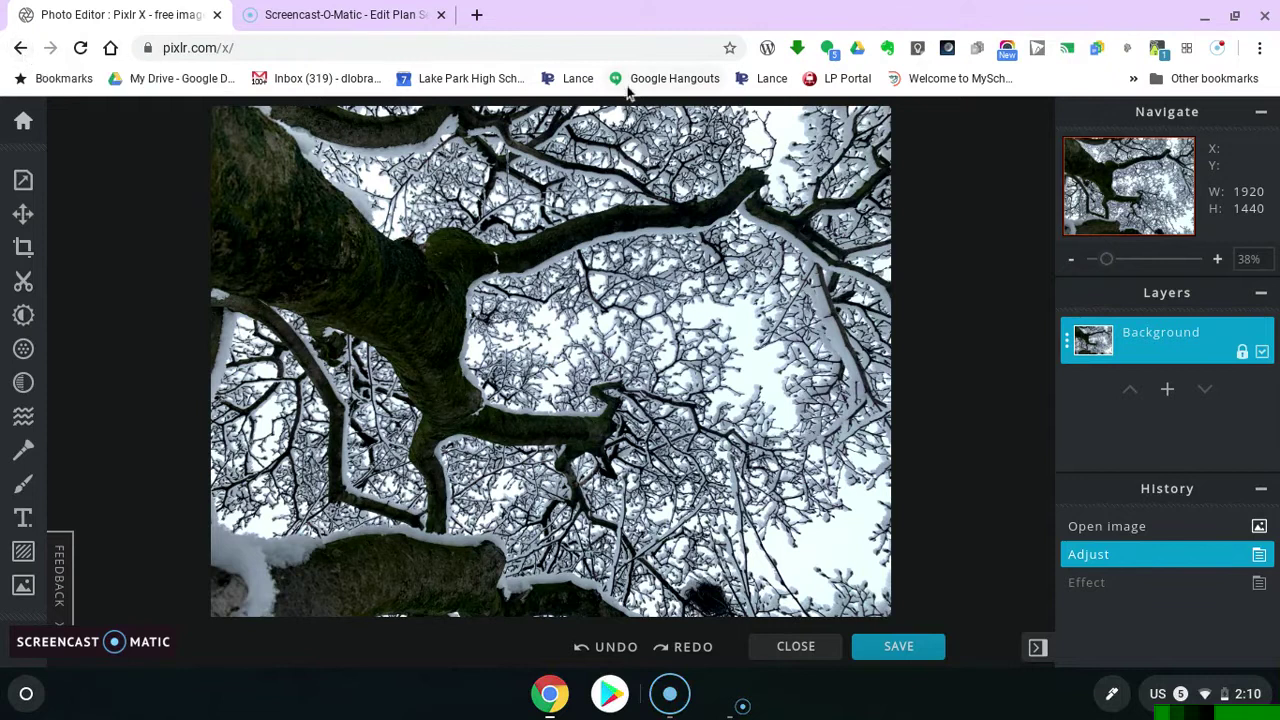
Close the Screencast-O-Matic tab, then the open tree image together with its Pixlr X tab.
click(441, 15)
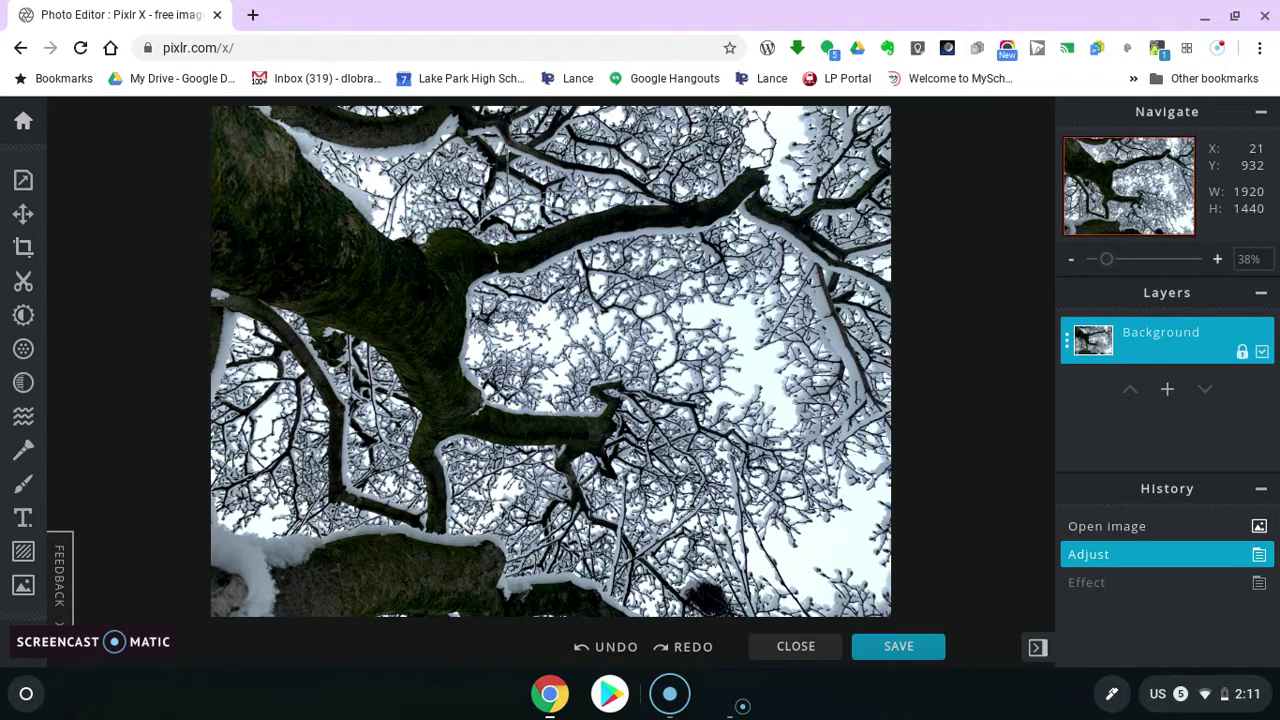
click(810, 646)
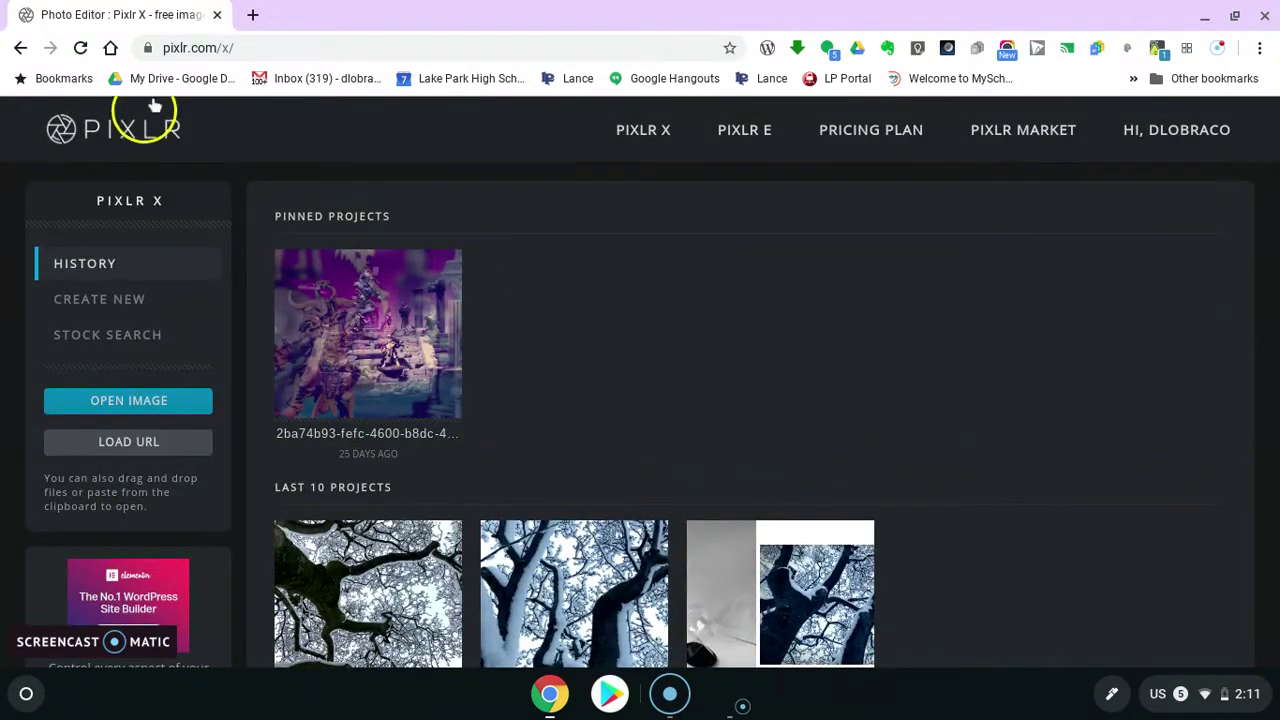
click(217, 15)
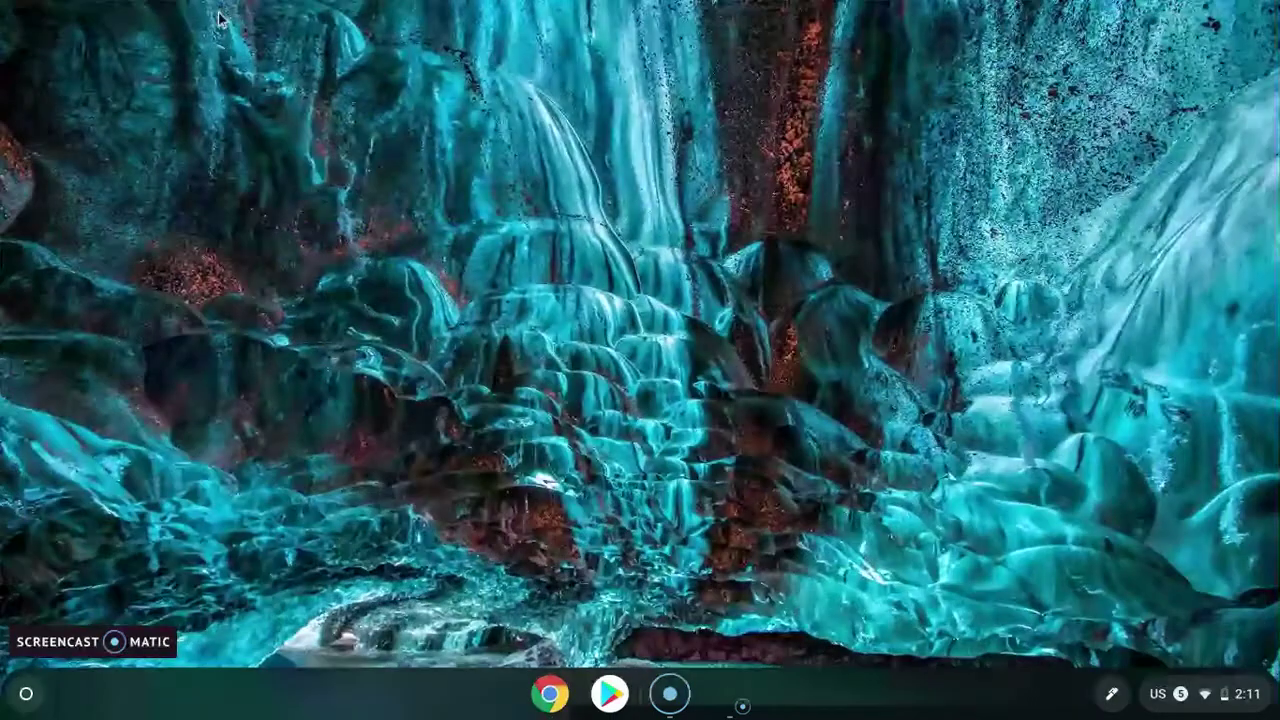
Search Google for pixlr in a new Chrome window and launch Pixlr X from the Pixlr website.
click(548, 700)
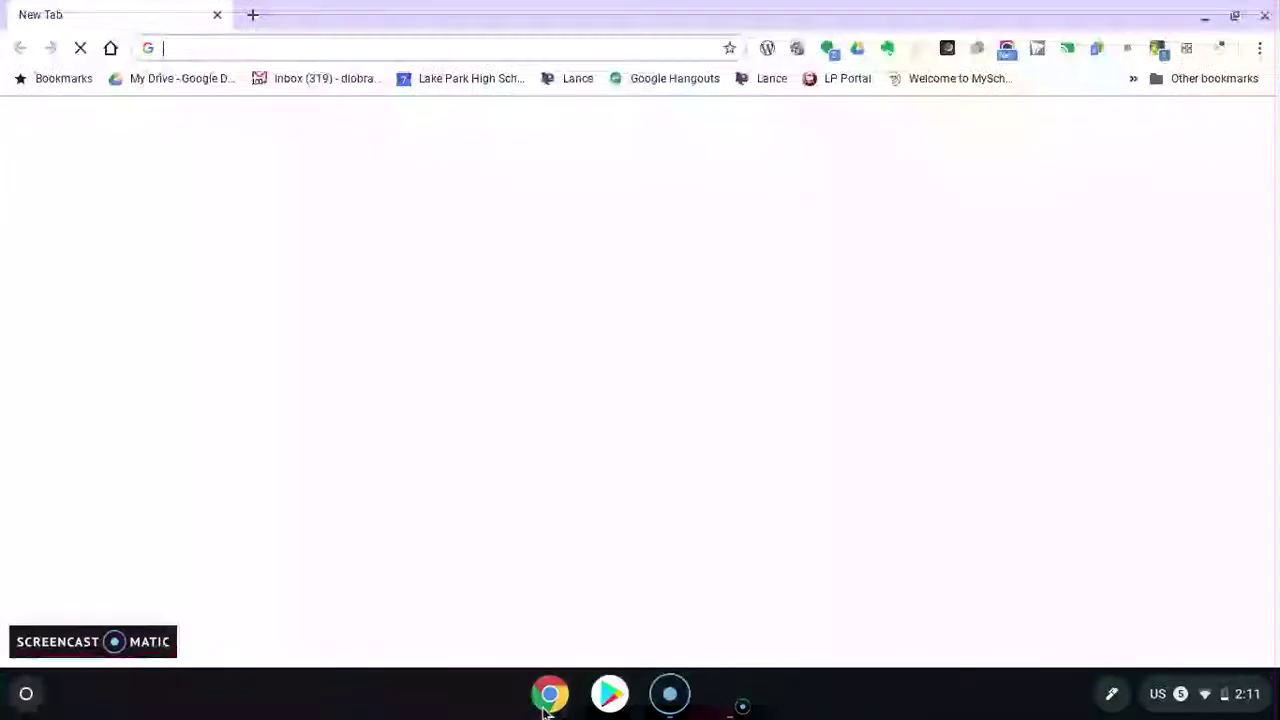
text(pixlr)
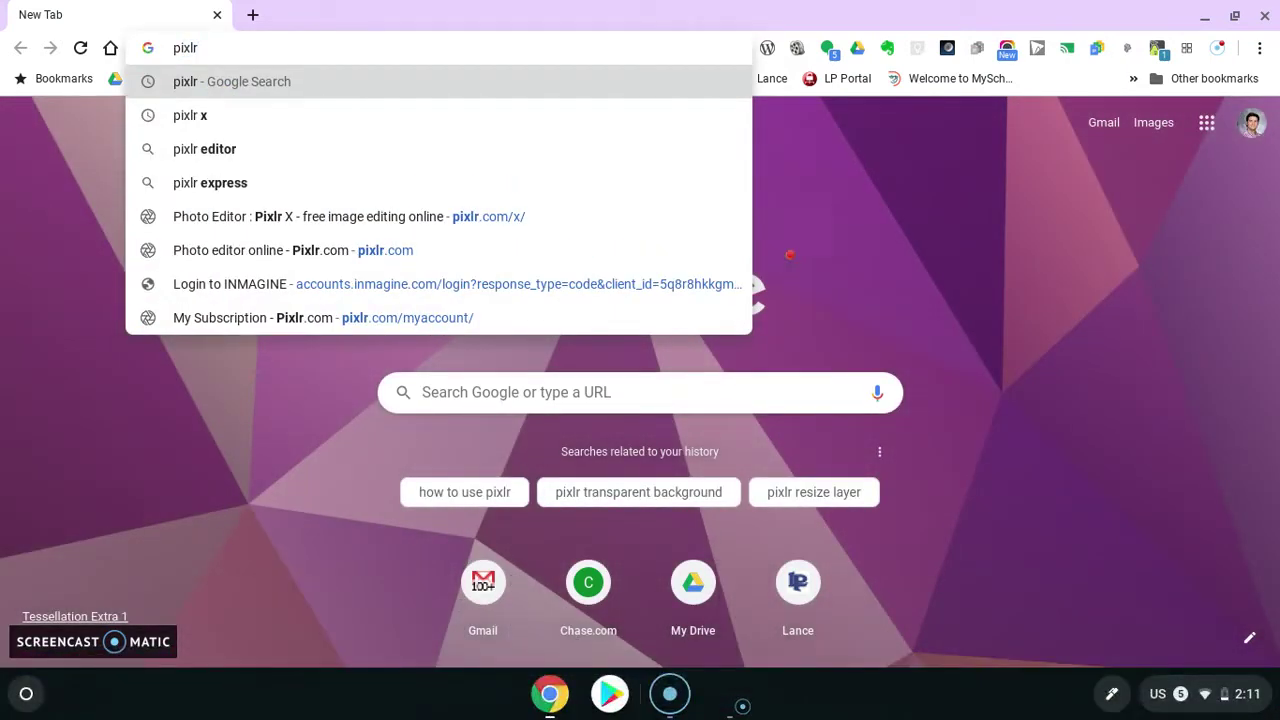
key(Return)
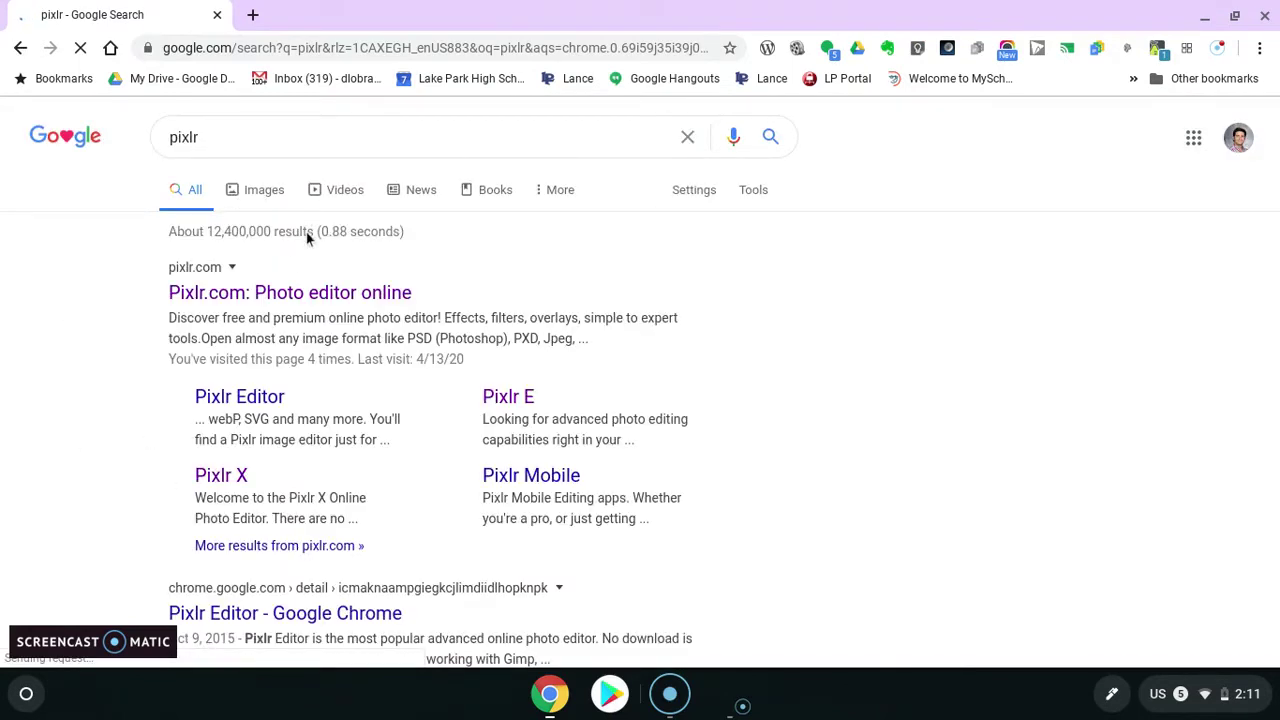
click(288, 298)
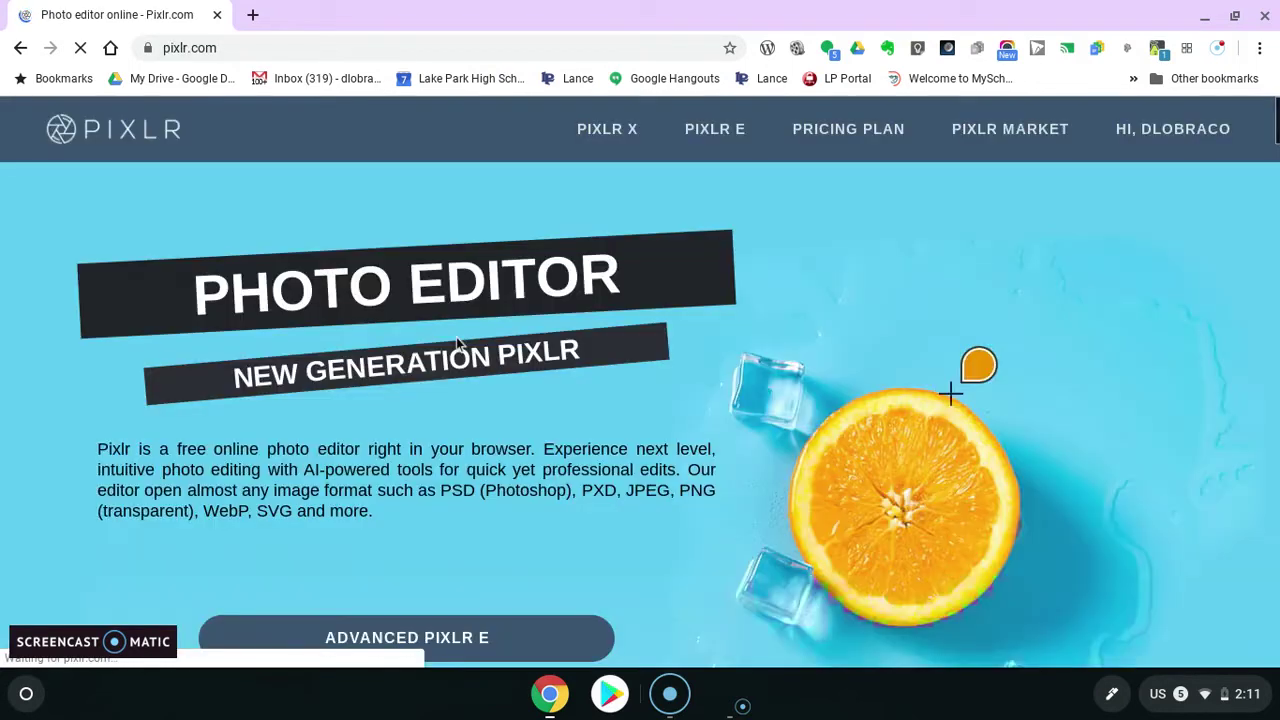
mouse_move(1188, 140)
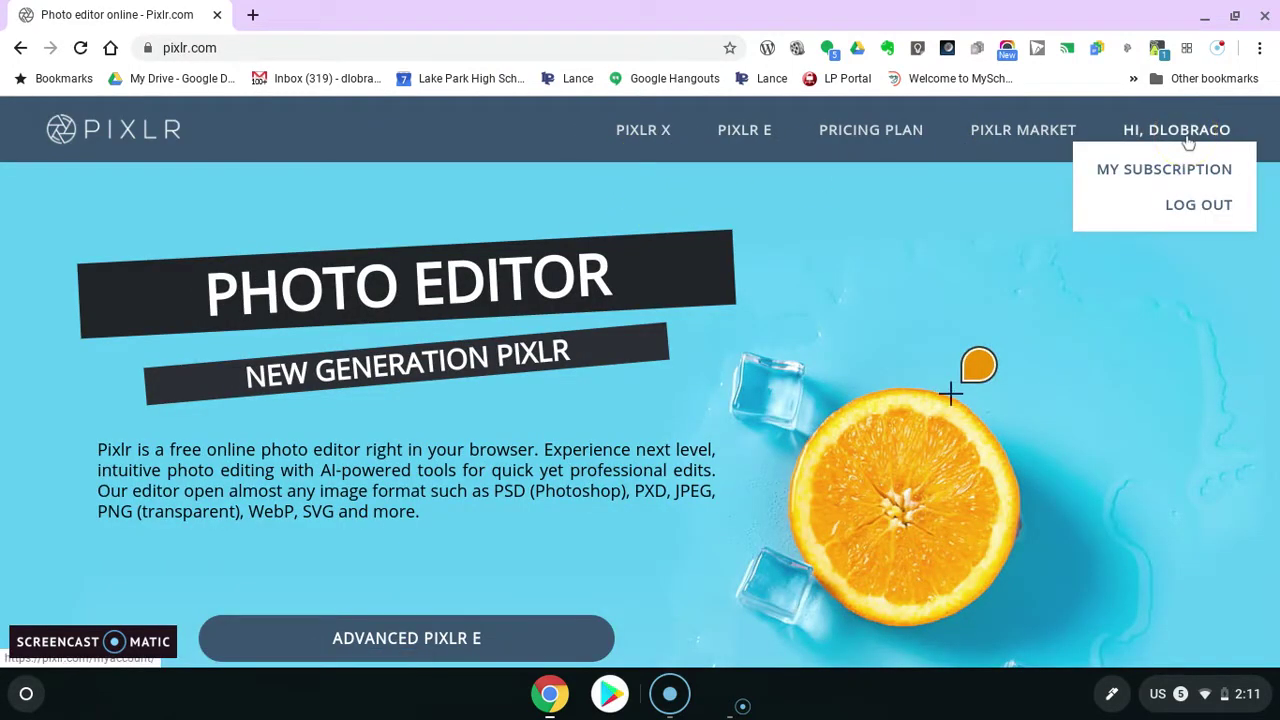
click(646, 132)
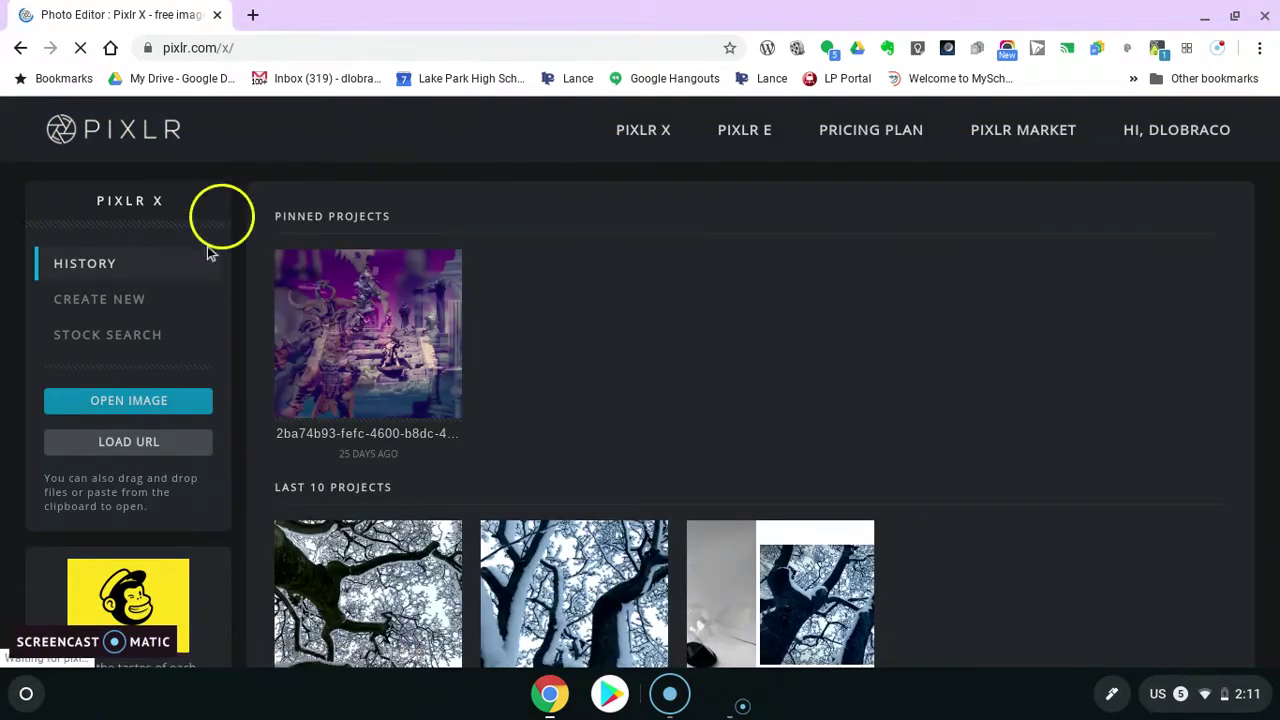
Open IMG_4543.JPG from the ImagesForPhotography folder in Google Drive, pre-resized to Full HD at 1920 x 1440.
click(150, 400)
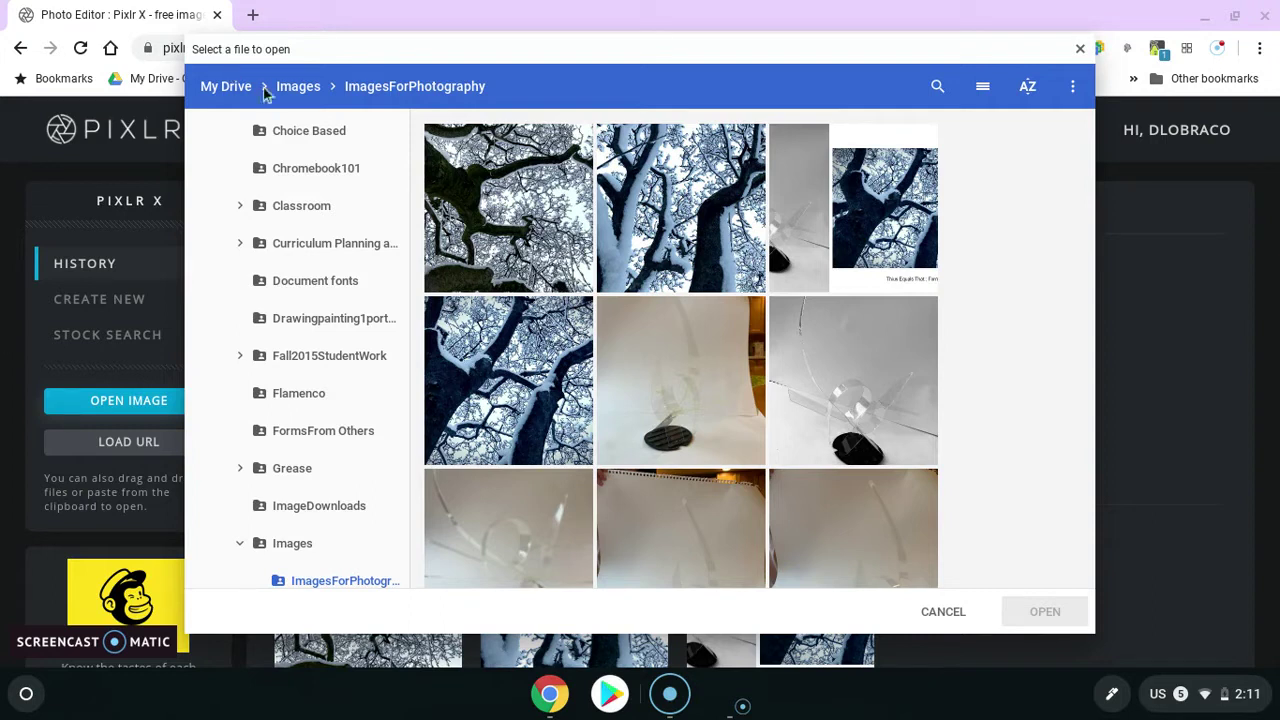
scroll(285, 352, up, 10)
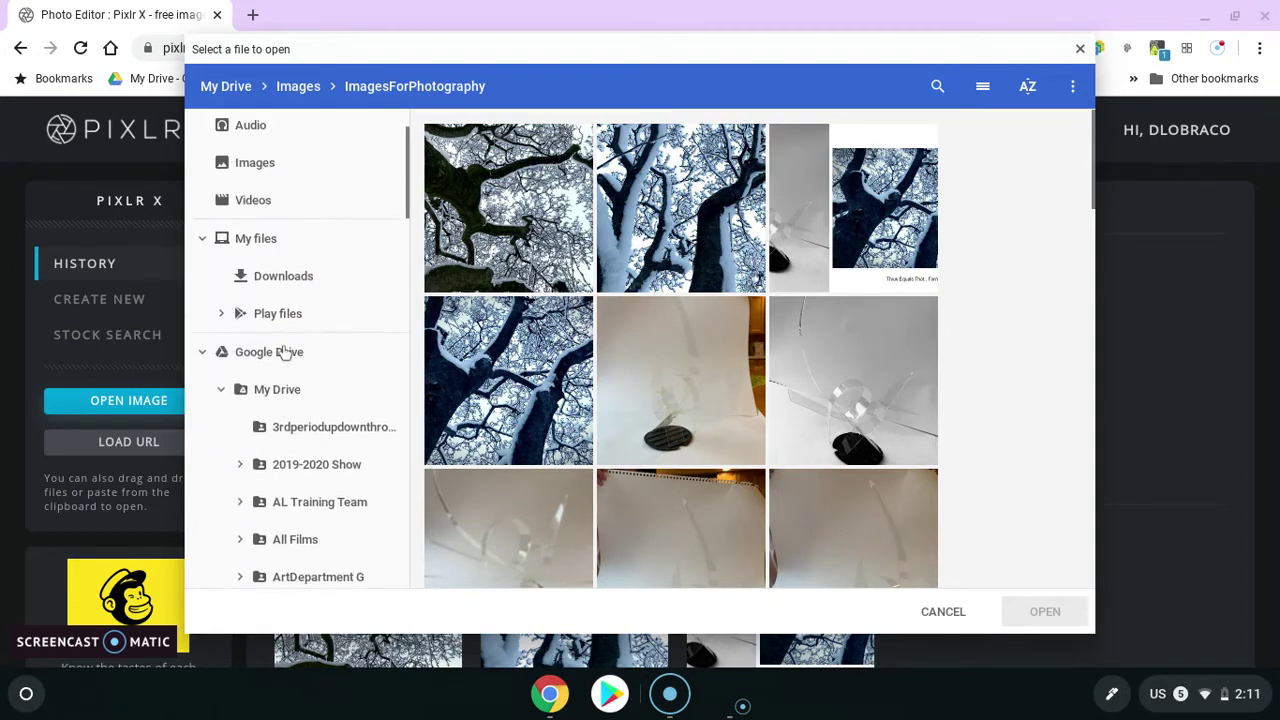
scroll(300, 350, down, 1)
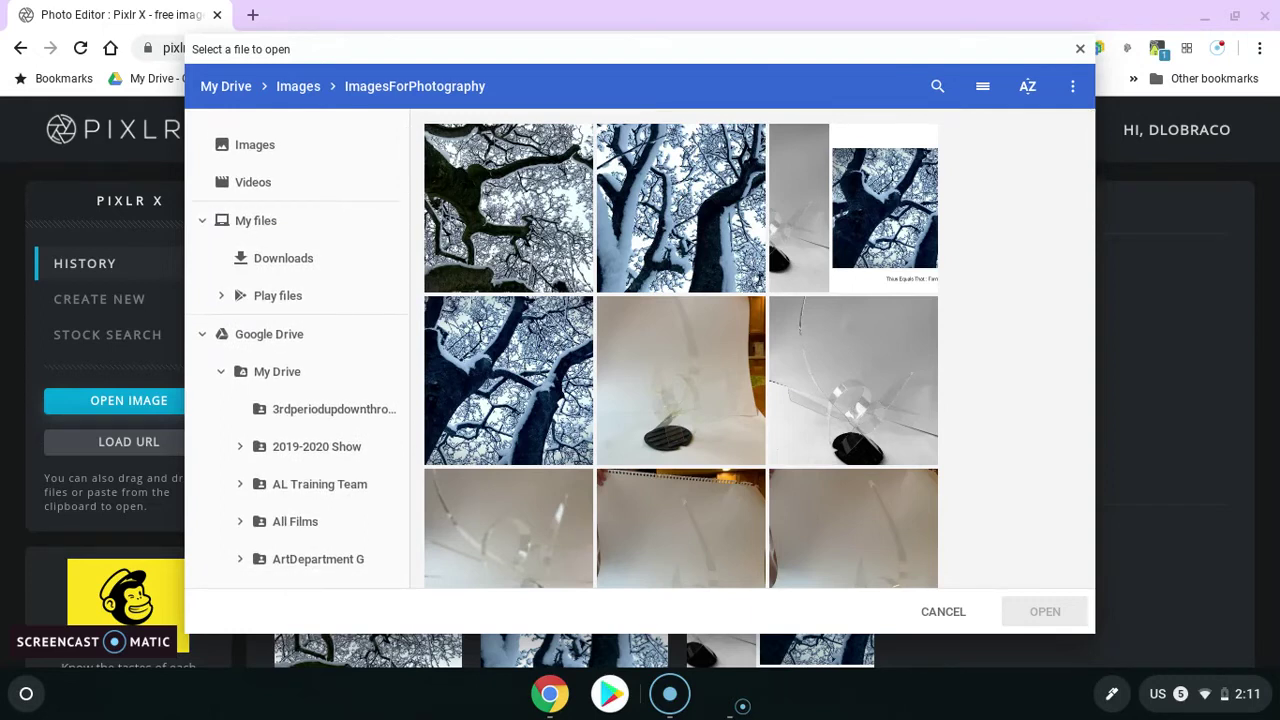
scroll(258, 332, down, 2)
scroll(270, 330, up, 1)
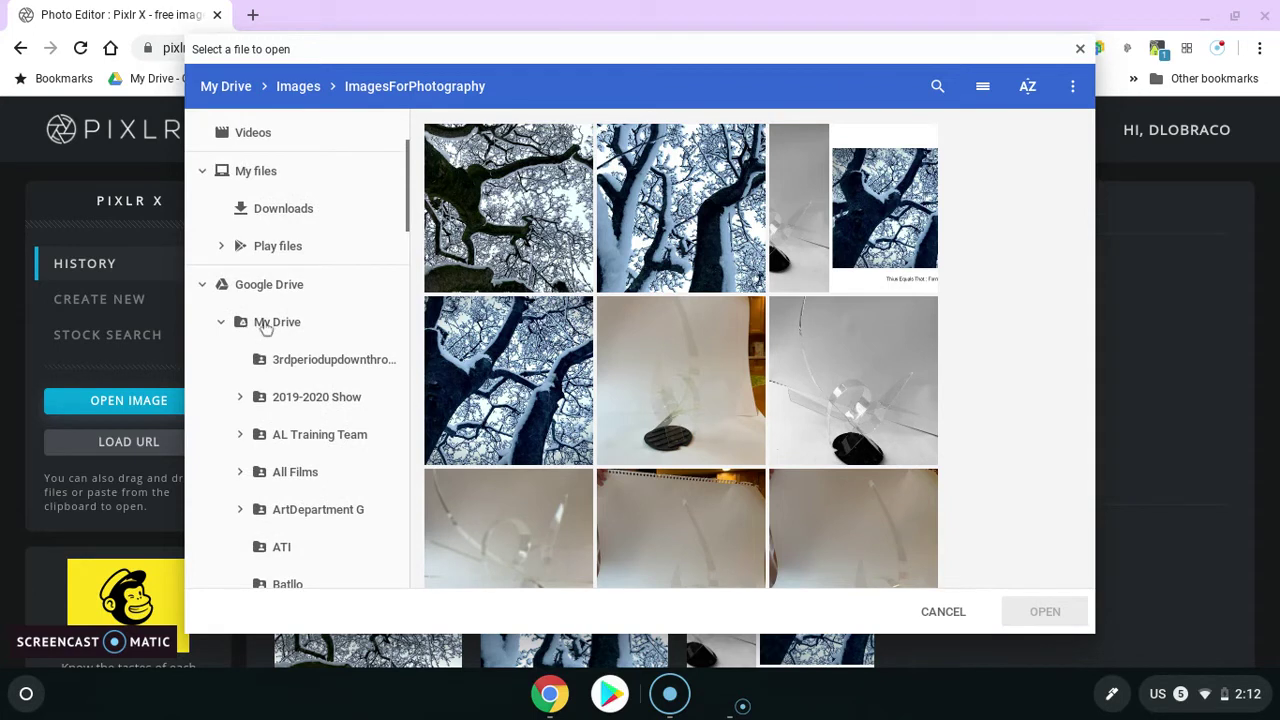
scroll(265, 330, down, 15)
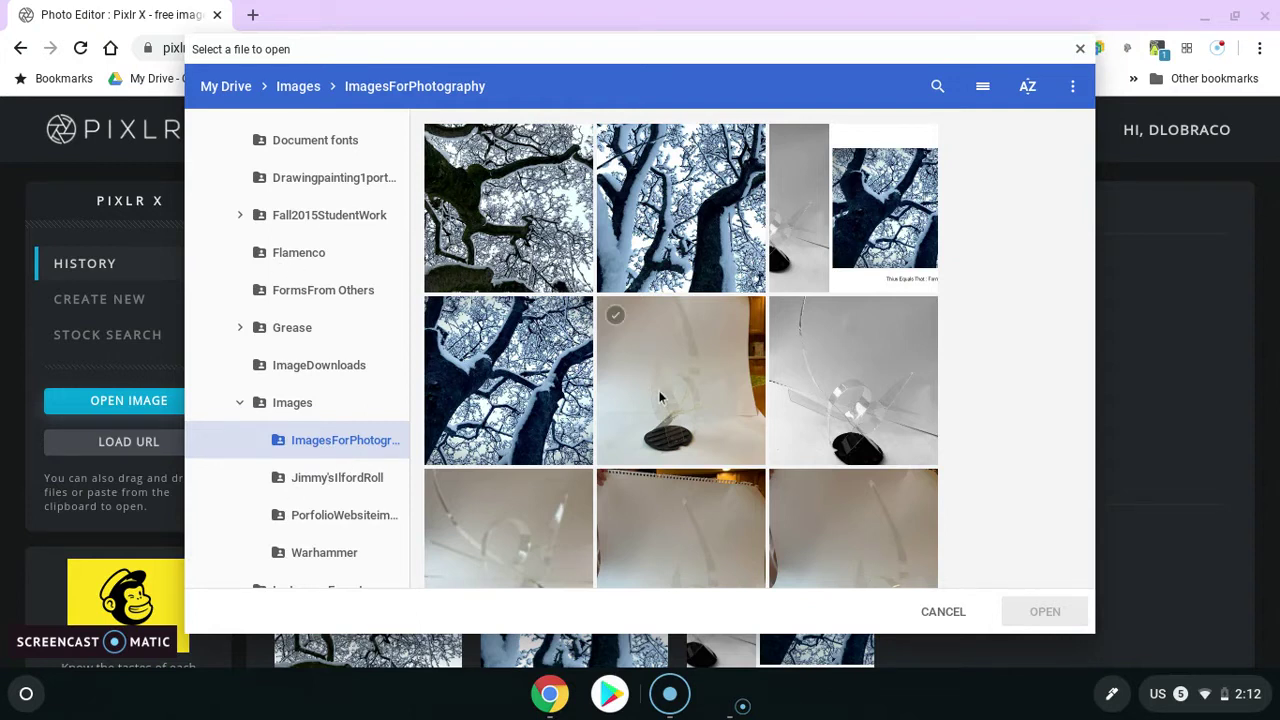
scroll(658, 390, down, 10)
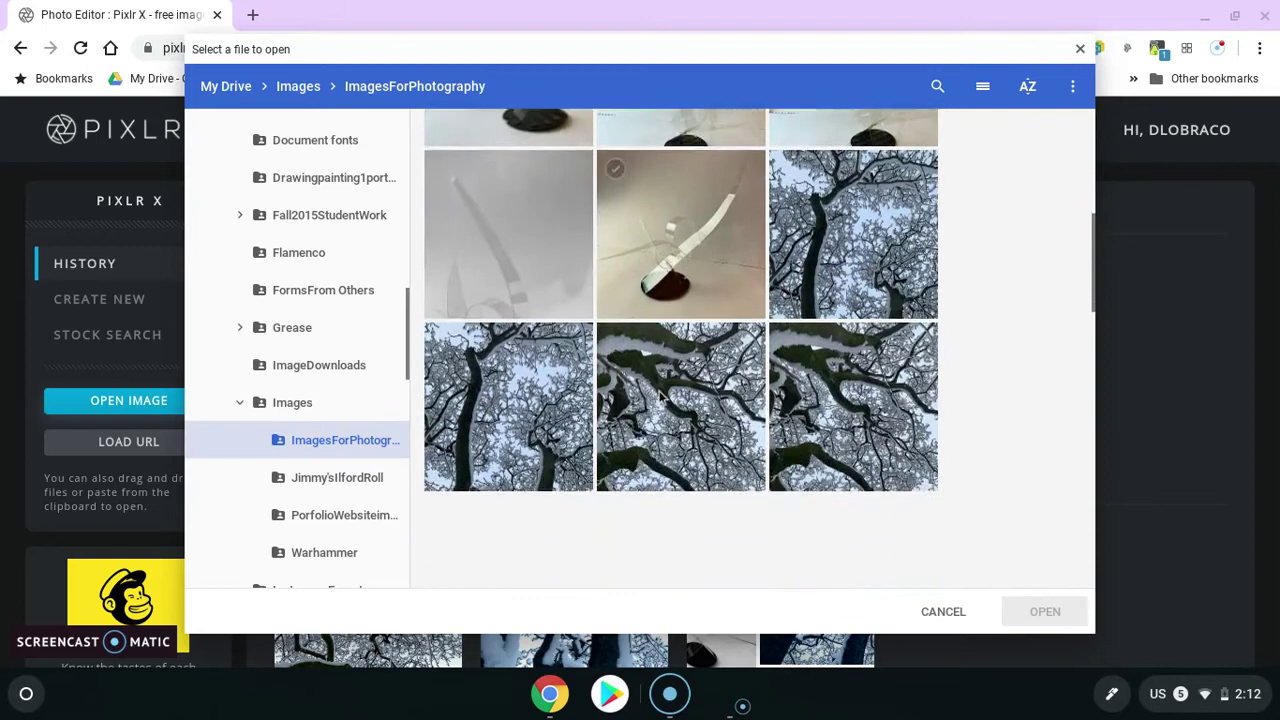
scroll(660, 395, down, 10)
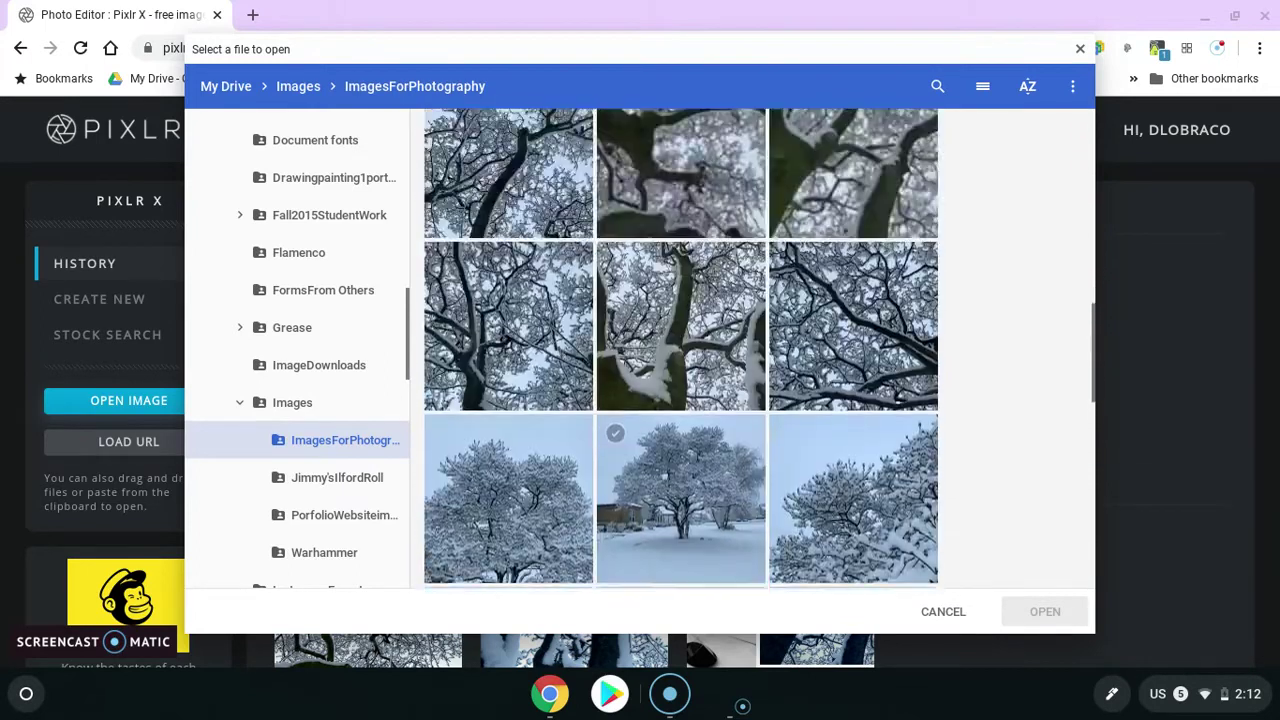
scroll(680, 349, up, 1)
click(812, 410)
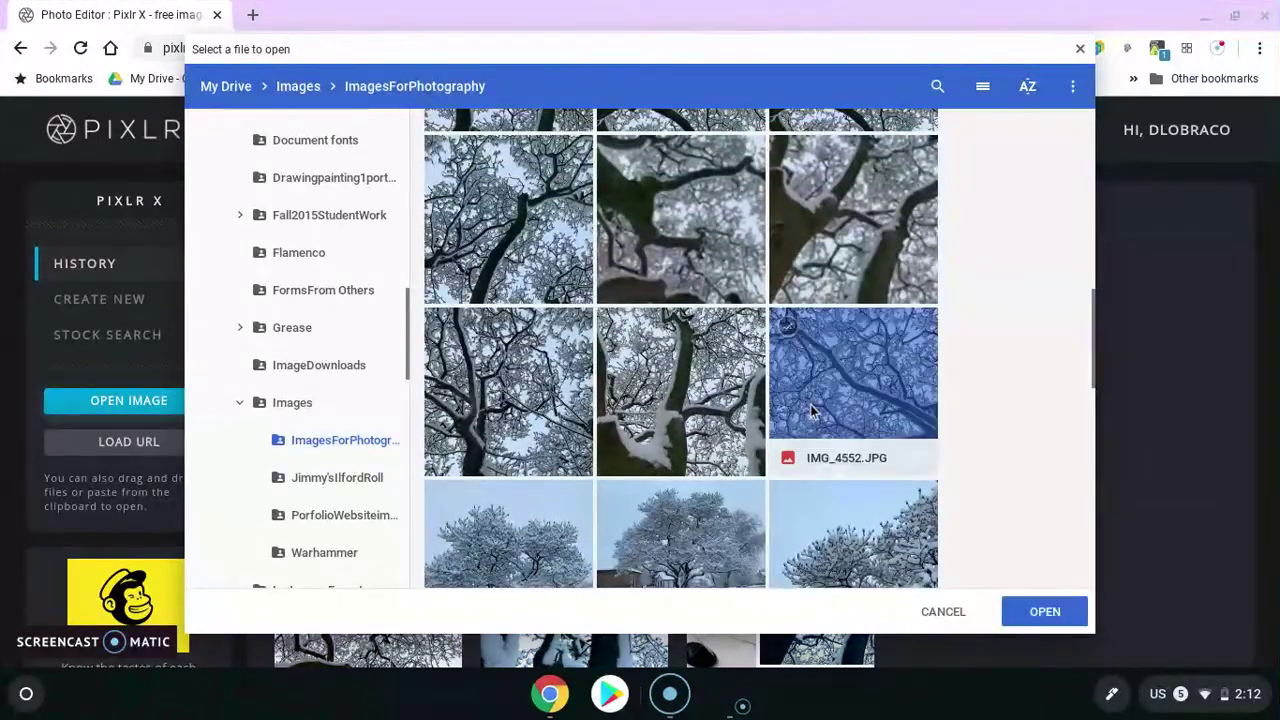
click(658, 220)
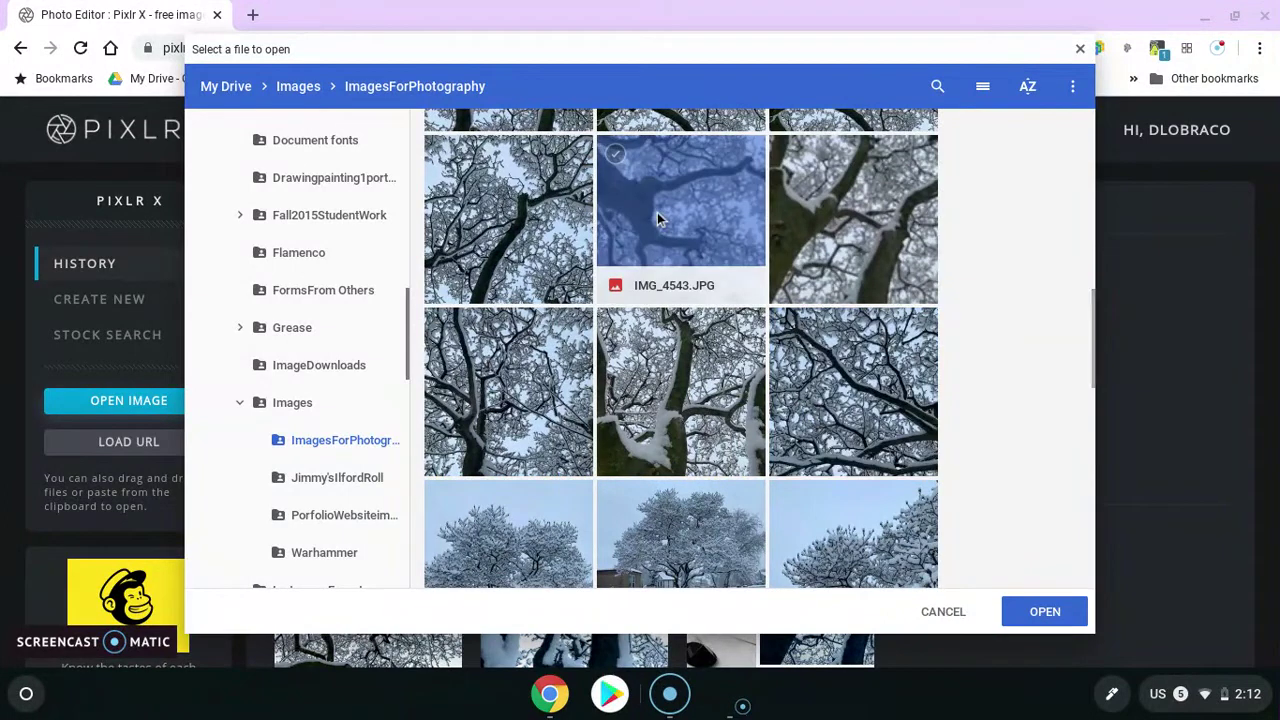
click(1045, 609)
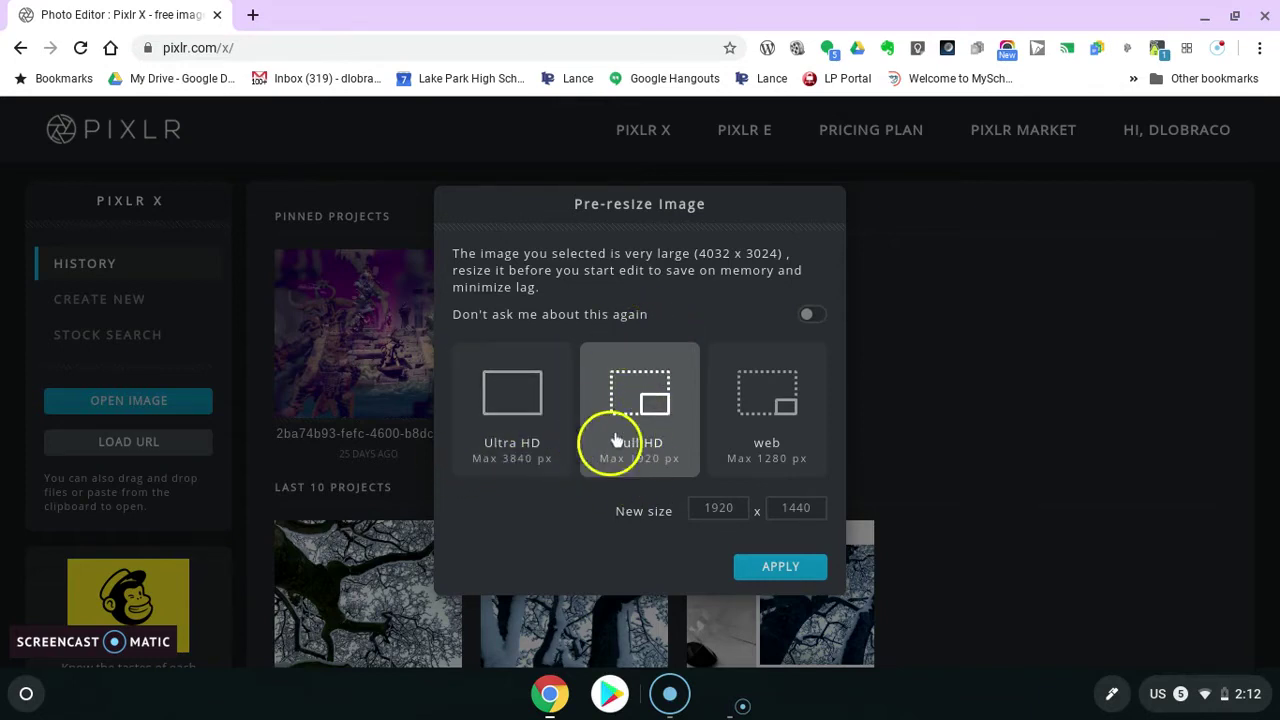
click(781, 567)
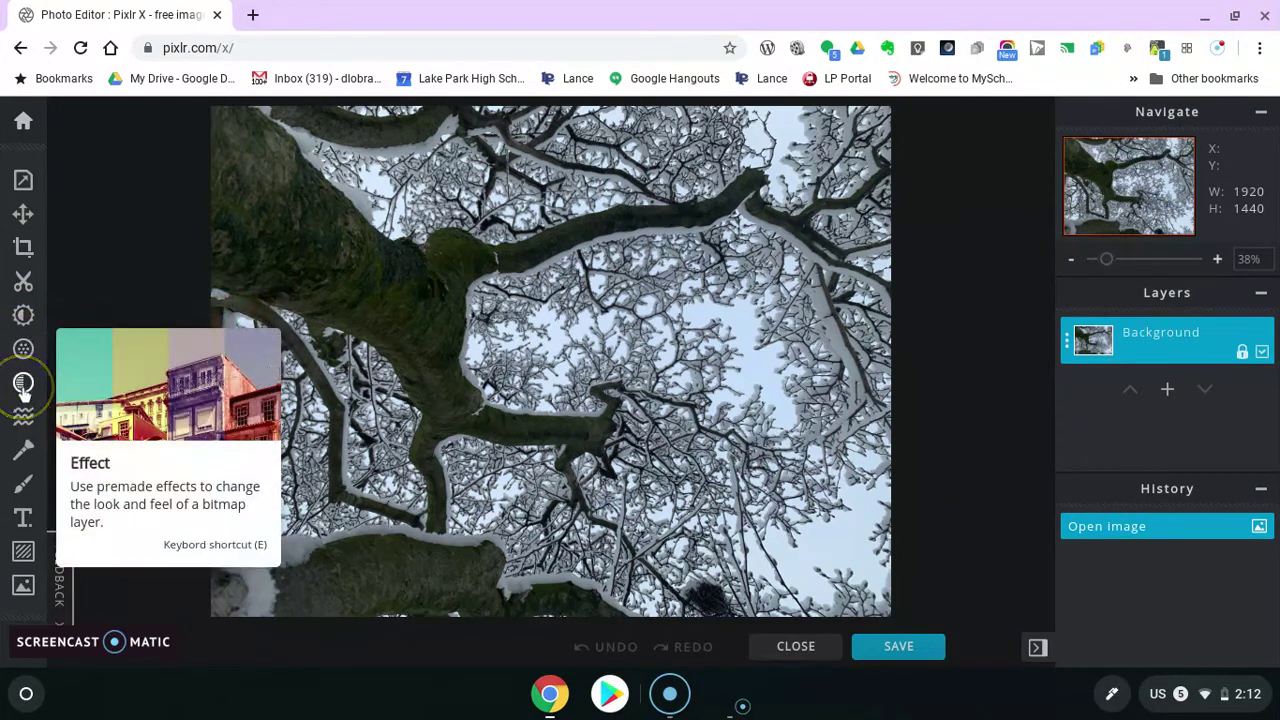
Set the photo's Vibrance to -52 in the color adjustments.
click(23, 314)
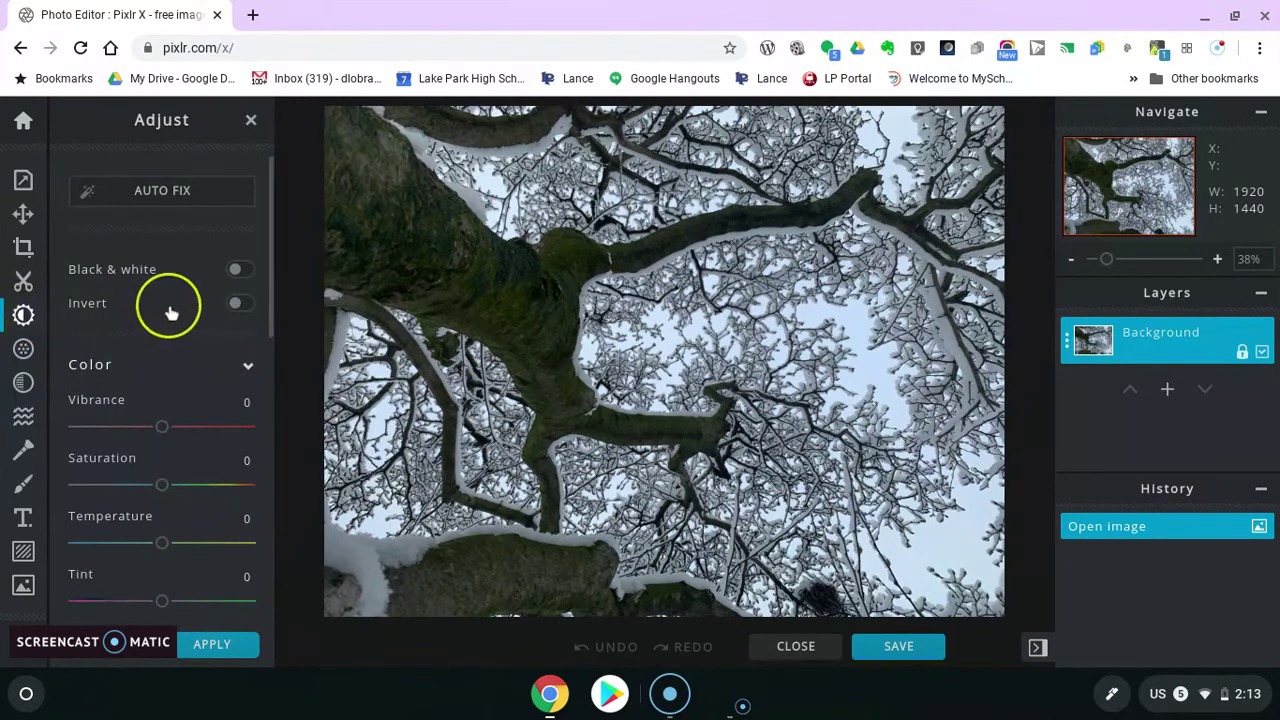
scroll(171, 311, down, 3)
scroll(171, 311, down, 3)
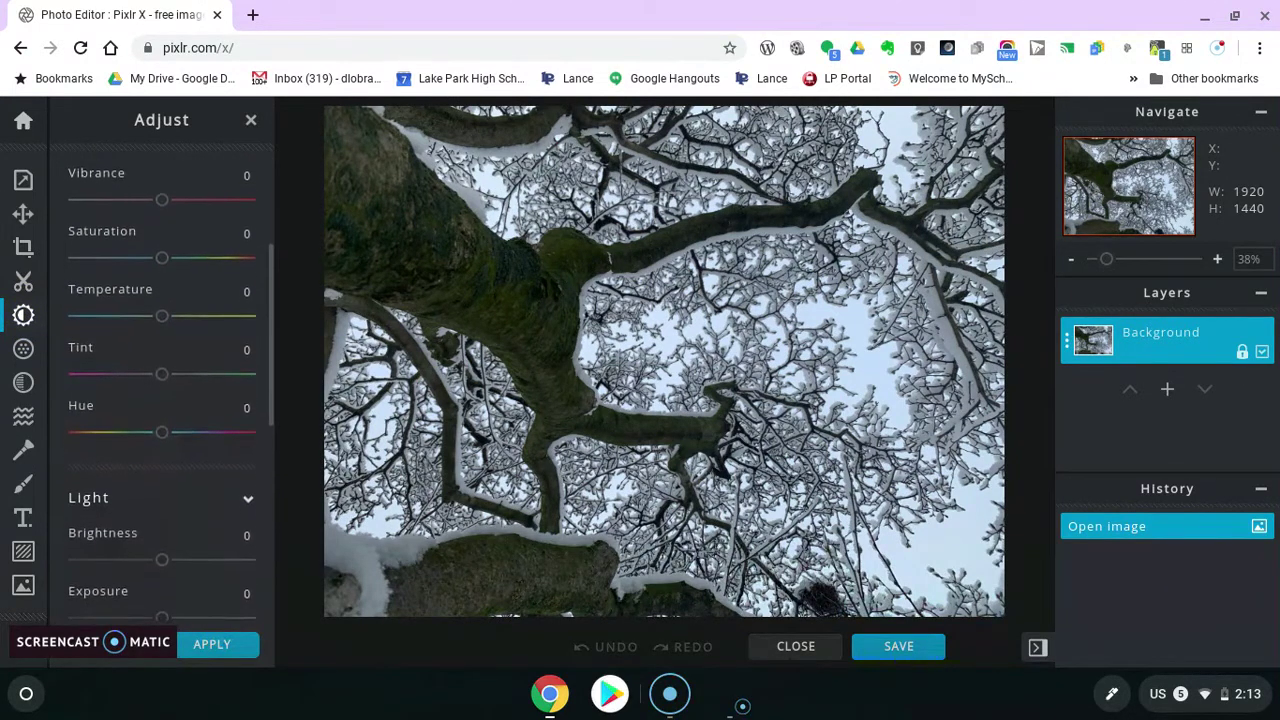
scroll(170, 300, up, 3)
click(168, 292)
drag(163, 246, 118, 256)
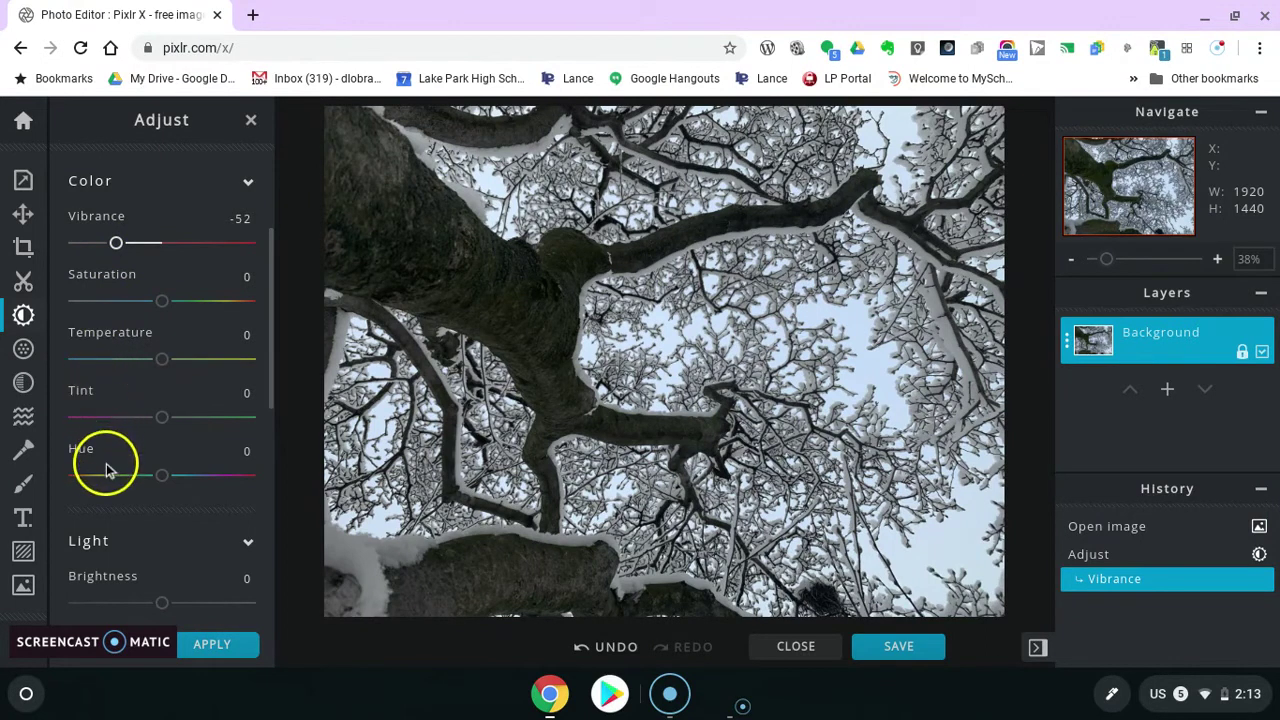
Set the photo's light adjustments to Brightness 18, Black 42 and Highlight 28.
scroll(111, 494, up, 2)
scroll(111, 494, down, 5)
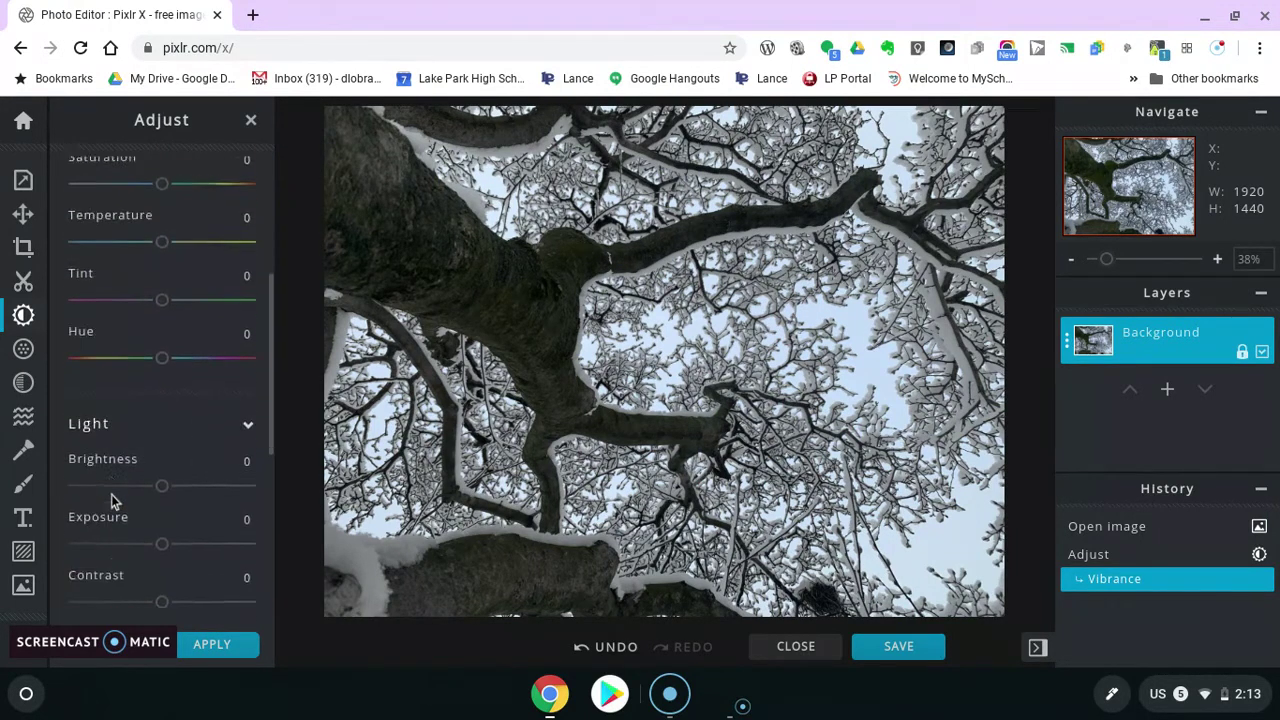
scroll(111, 494, down, 1)
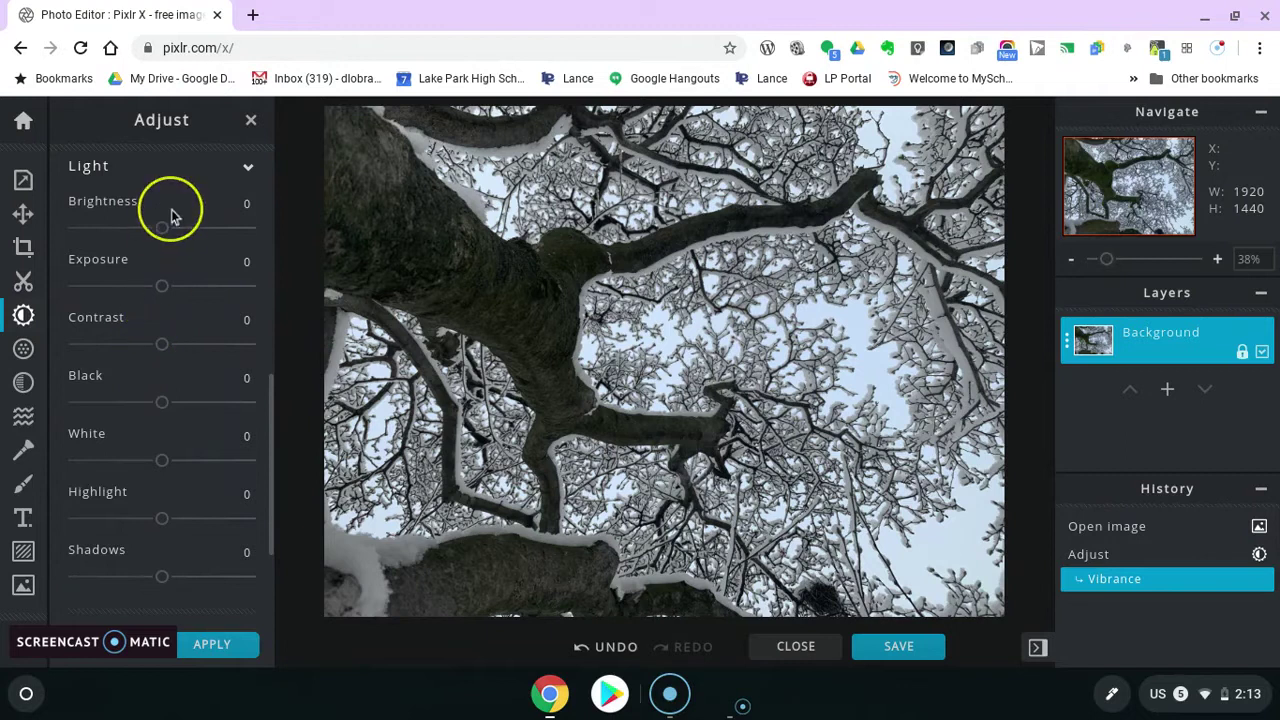
drag(162, 229, 178, 233)
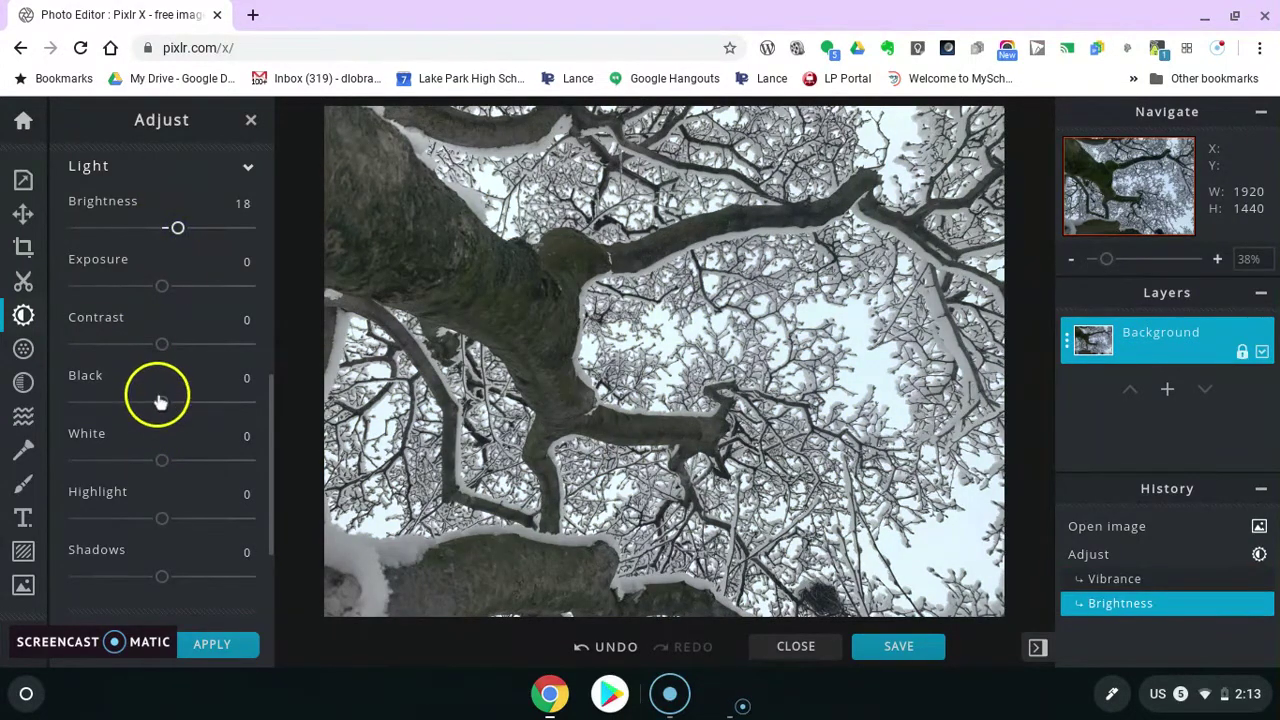
drag(161, 403, 197, 403)
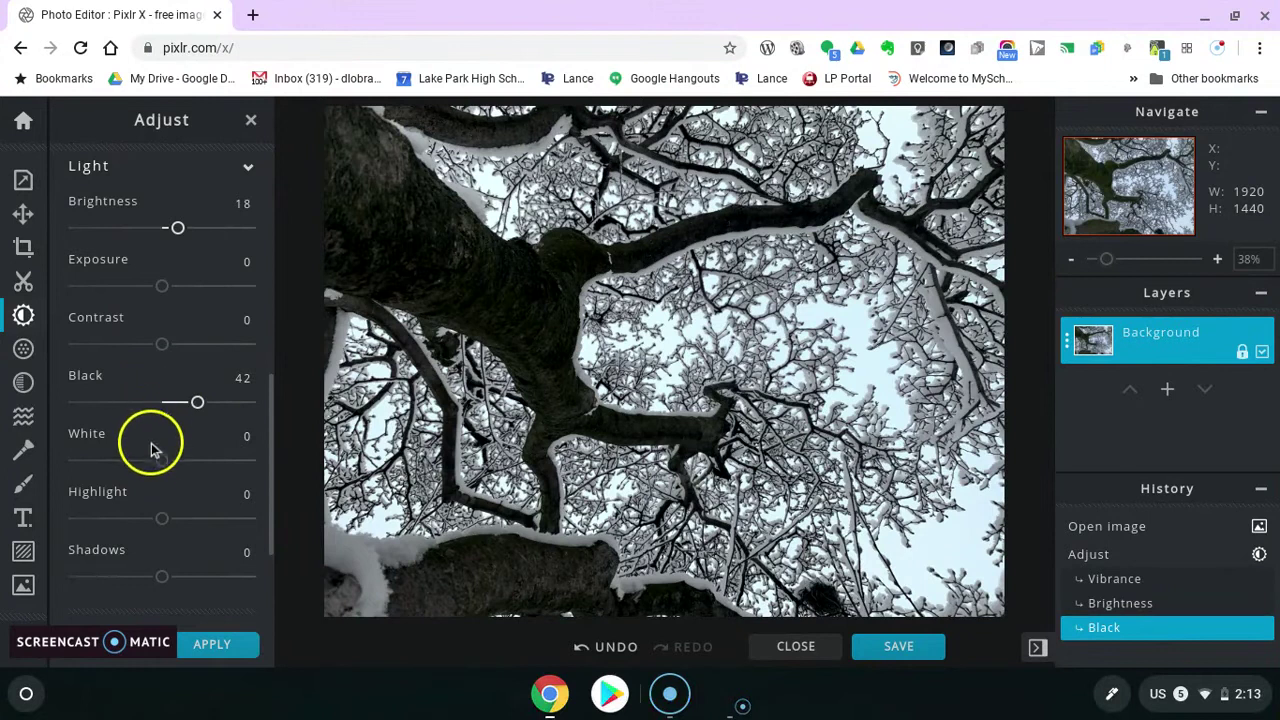
drag(161, 521, 186, 523)
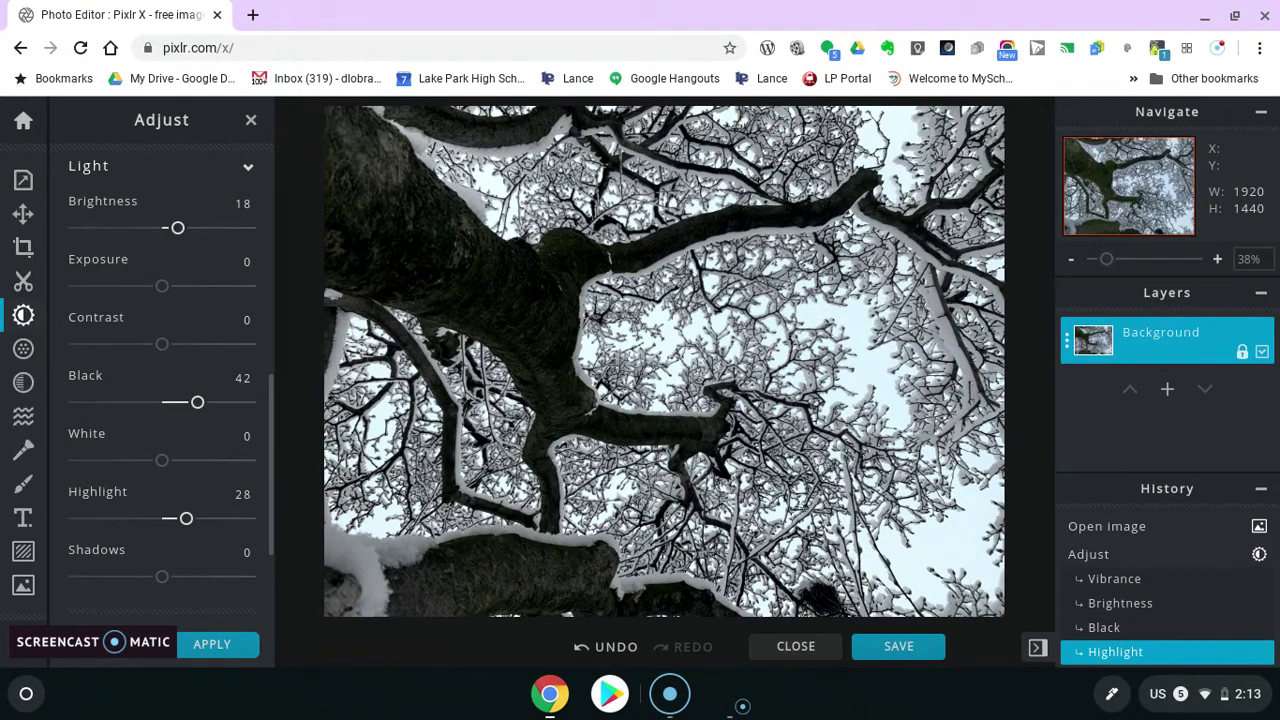
Set the photo's detail filters to Clarity 35 and Sharpen 54.
click(23, 348)
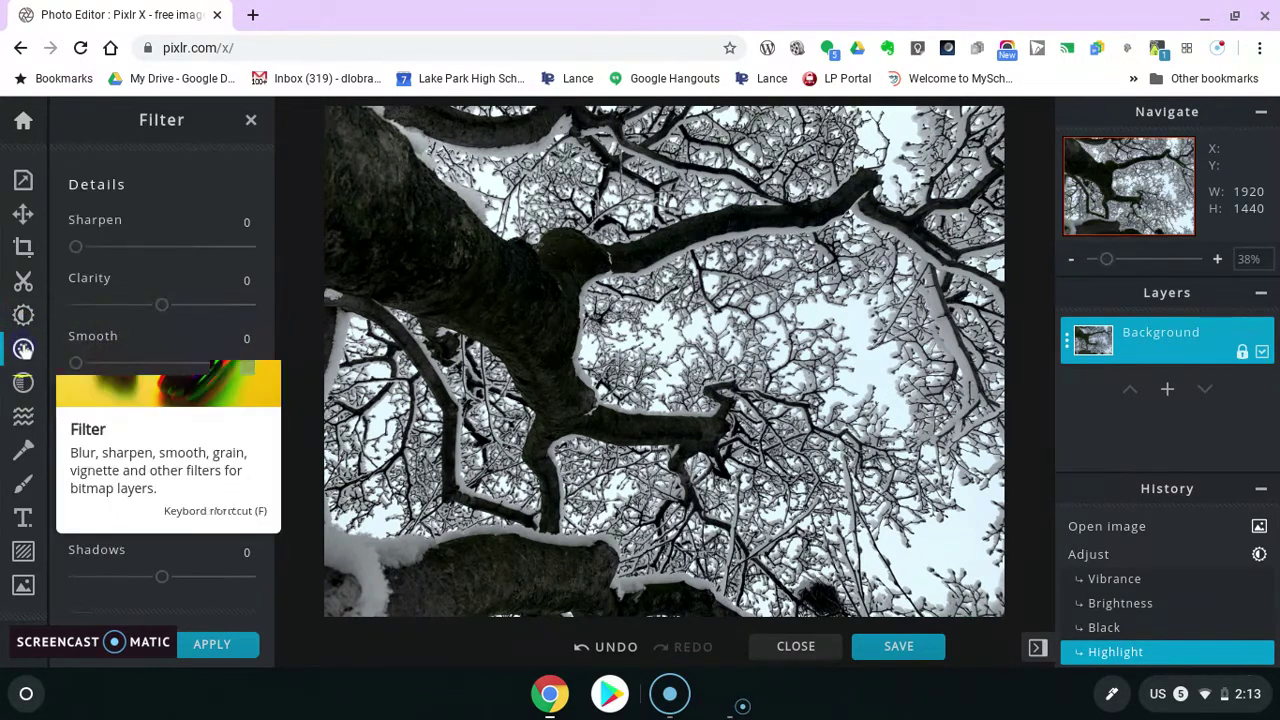
drag(163, 304, 185, 312)
drag(192, 310, 192, 310)
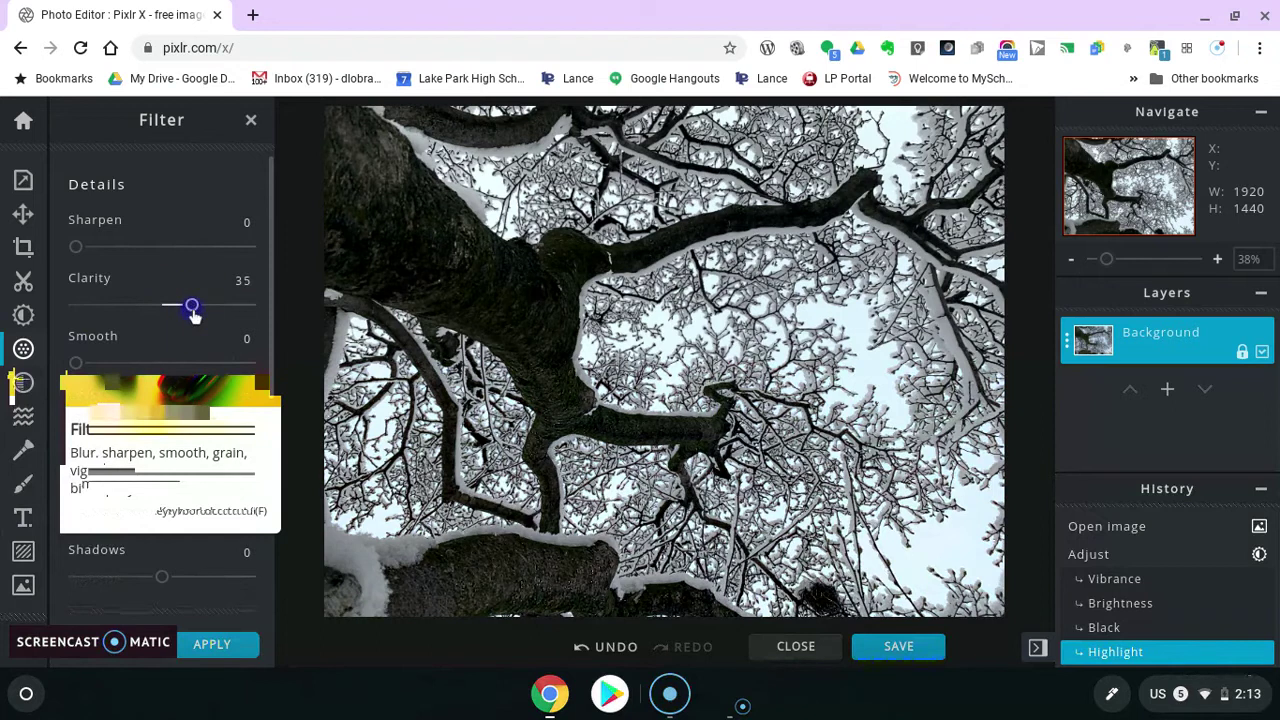
drag(109, 251, 169, 246)
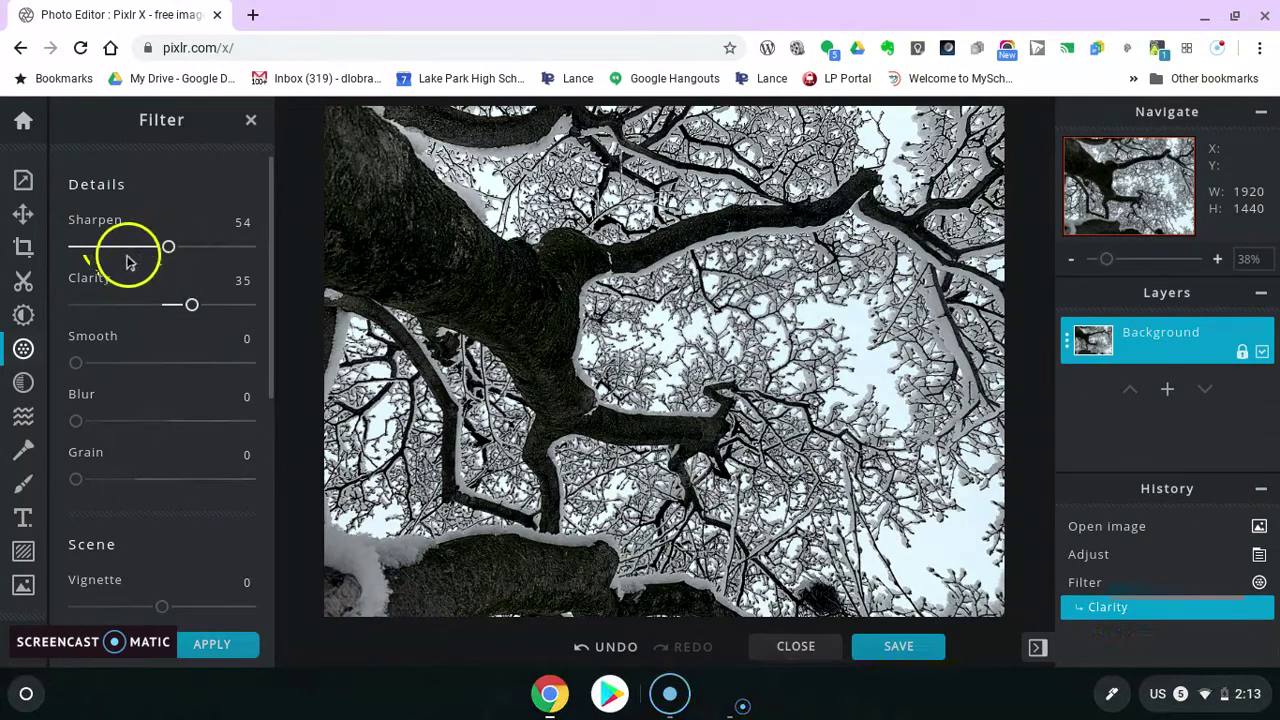
Browse the premade effect categories without applying any effect to the photo.
click(23, 385)
scroll(118, 343, down, 3)
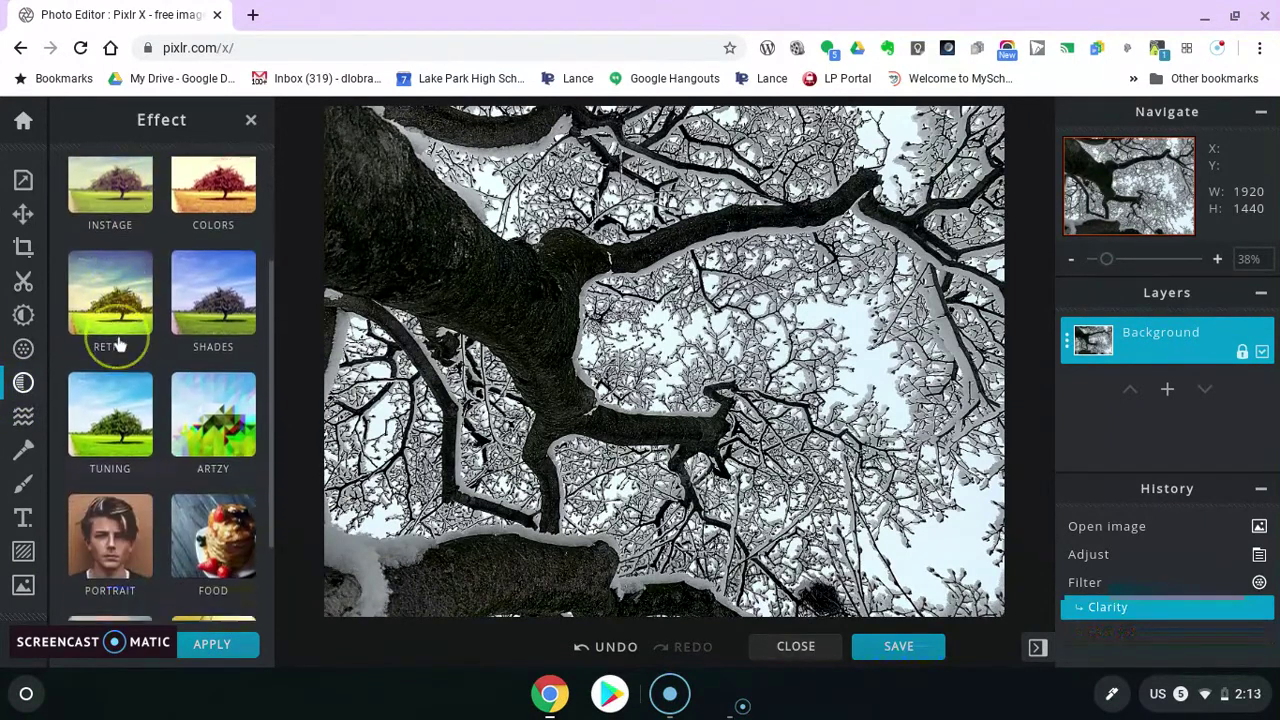
scroll(118, 343, down, 4)
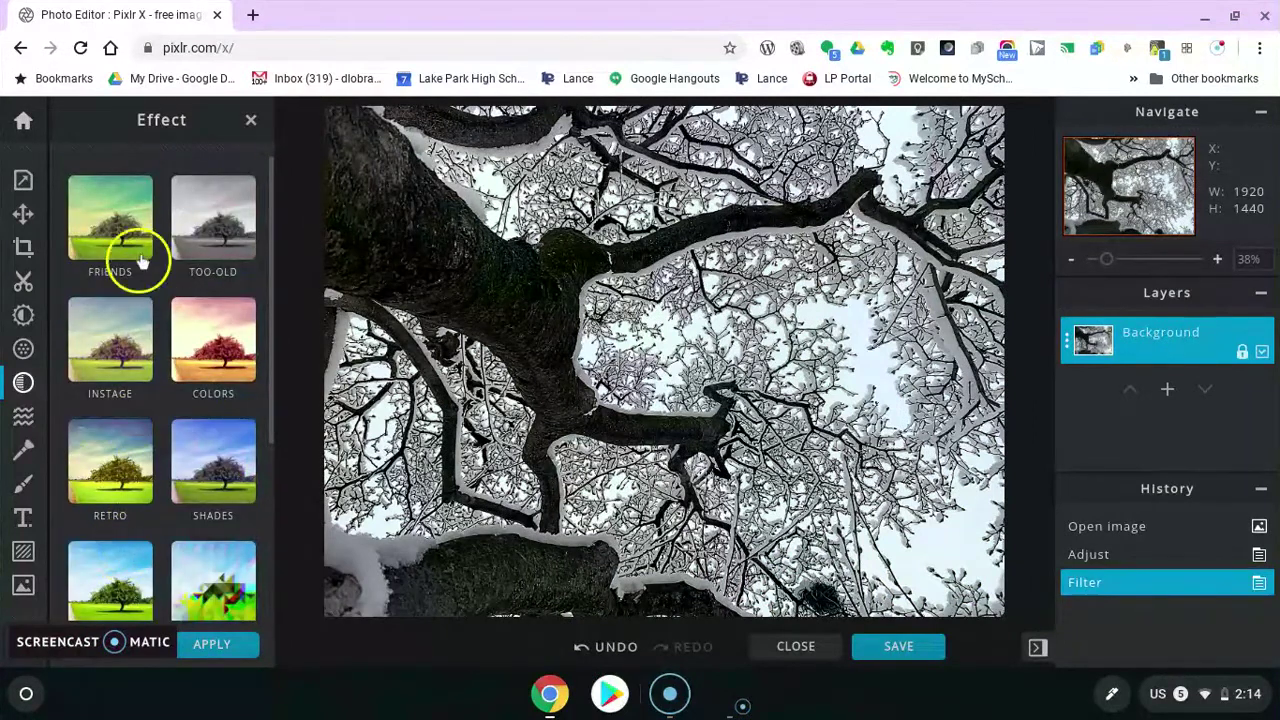
click(251, 121)
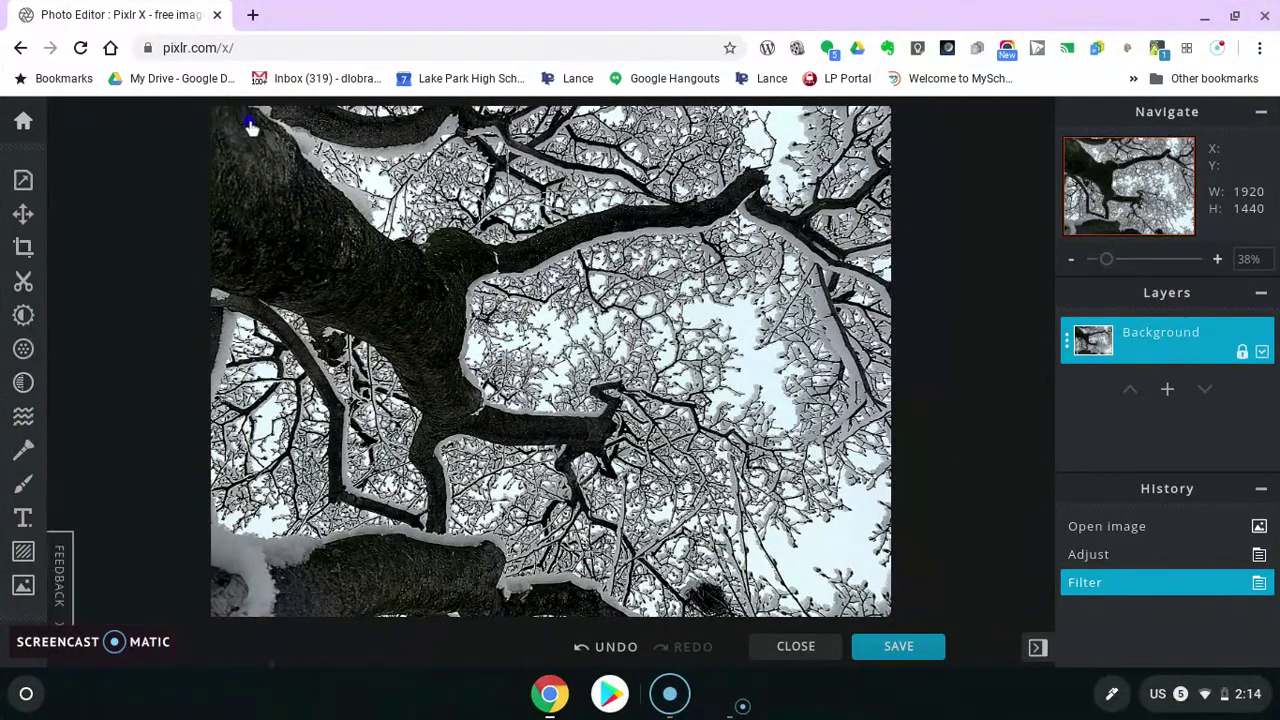
Start saving the edited photo and replace its file name with TeeEdit4 in the image save settings.
click(898, 647)
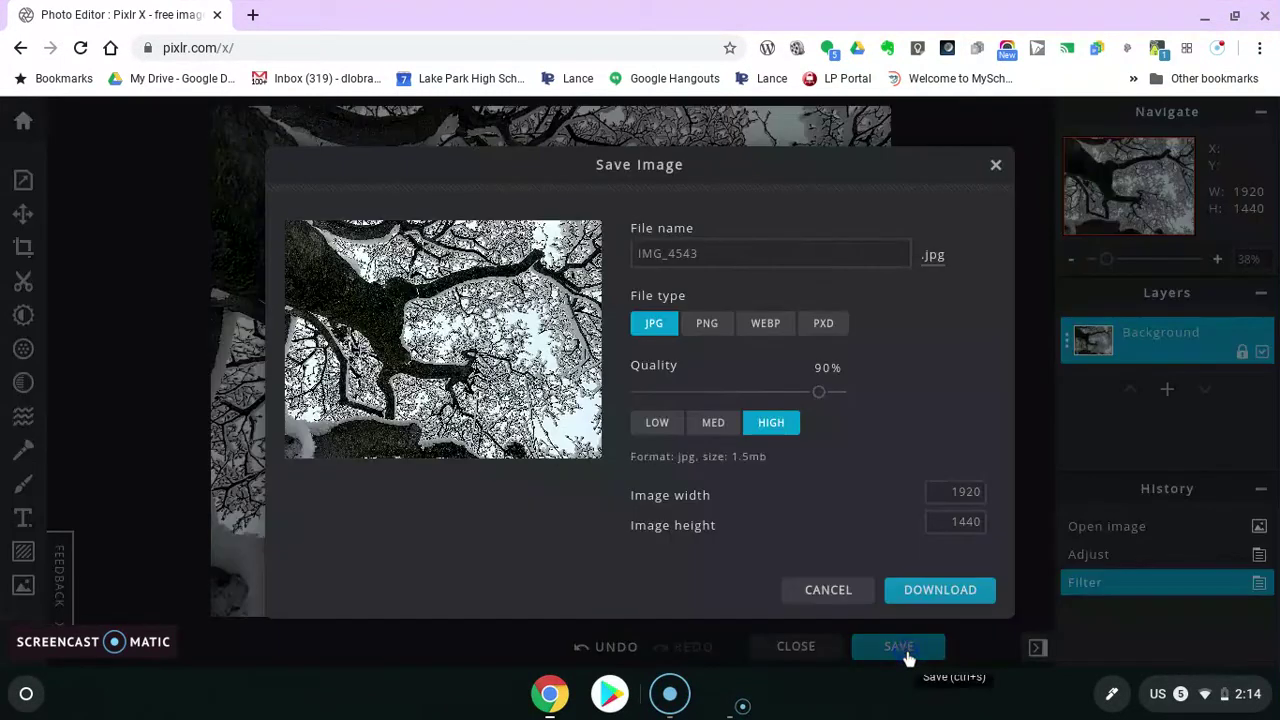
click(731, 254)
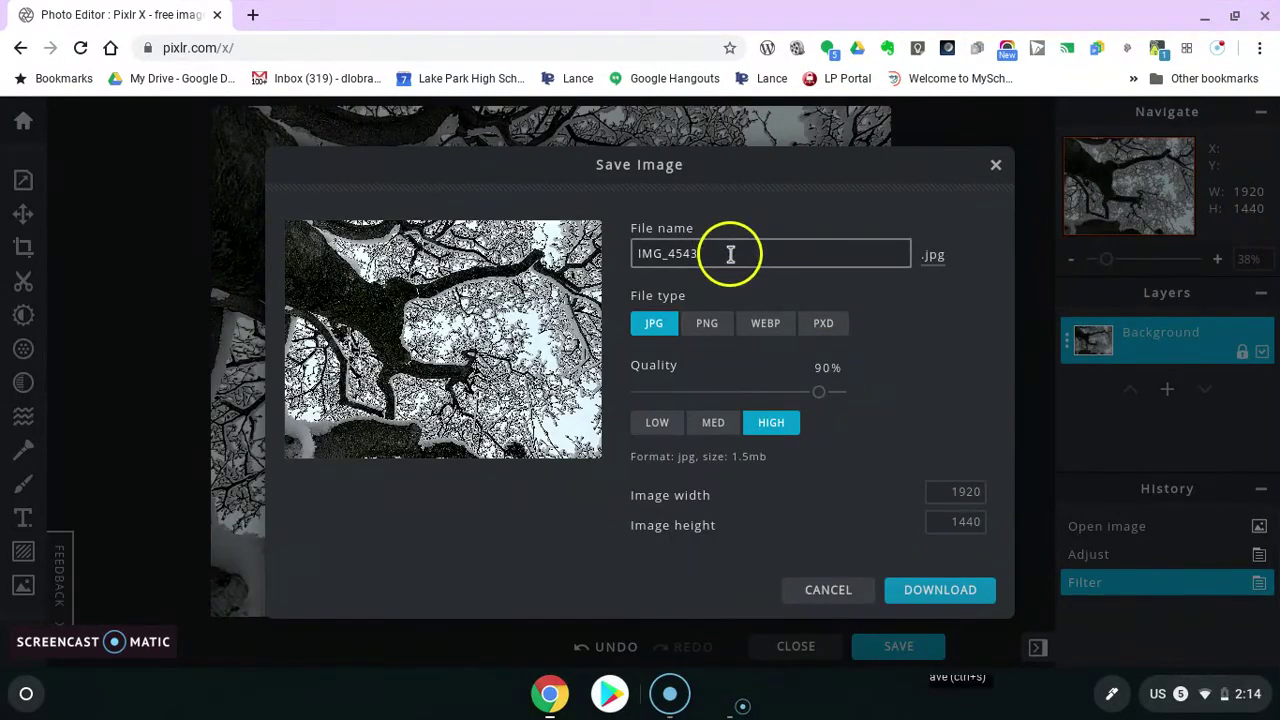
key(BackSpace)
key(BackSpace)
key(BackSpace)
key(BackSpace)
key(BackSpace)
key(BackSpace)
key(BackSpace)
key(BackSpace)
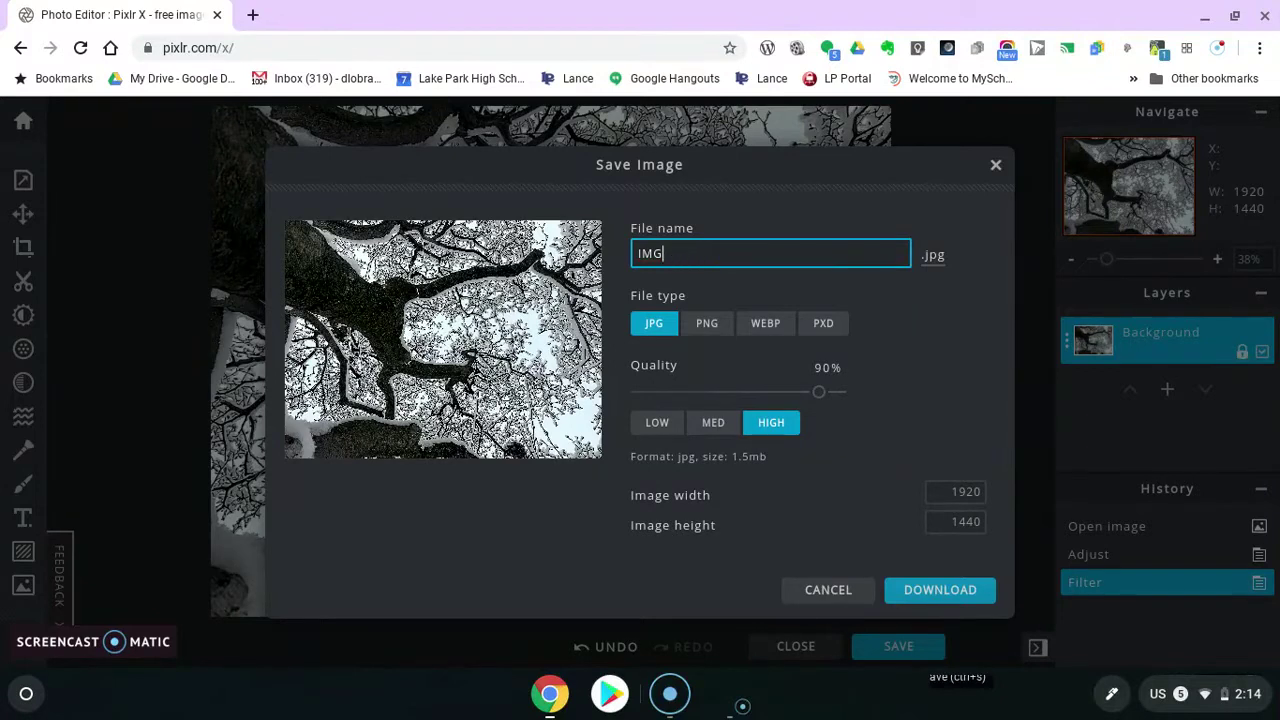
text(TeeEdit4)
key(BackSpace)
text(4)
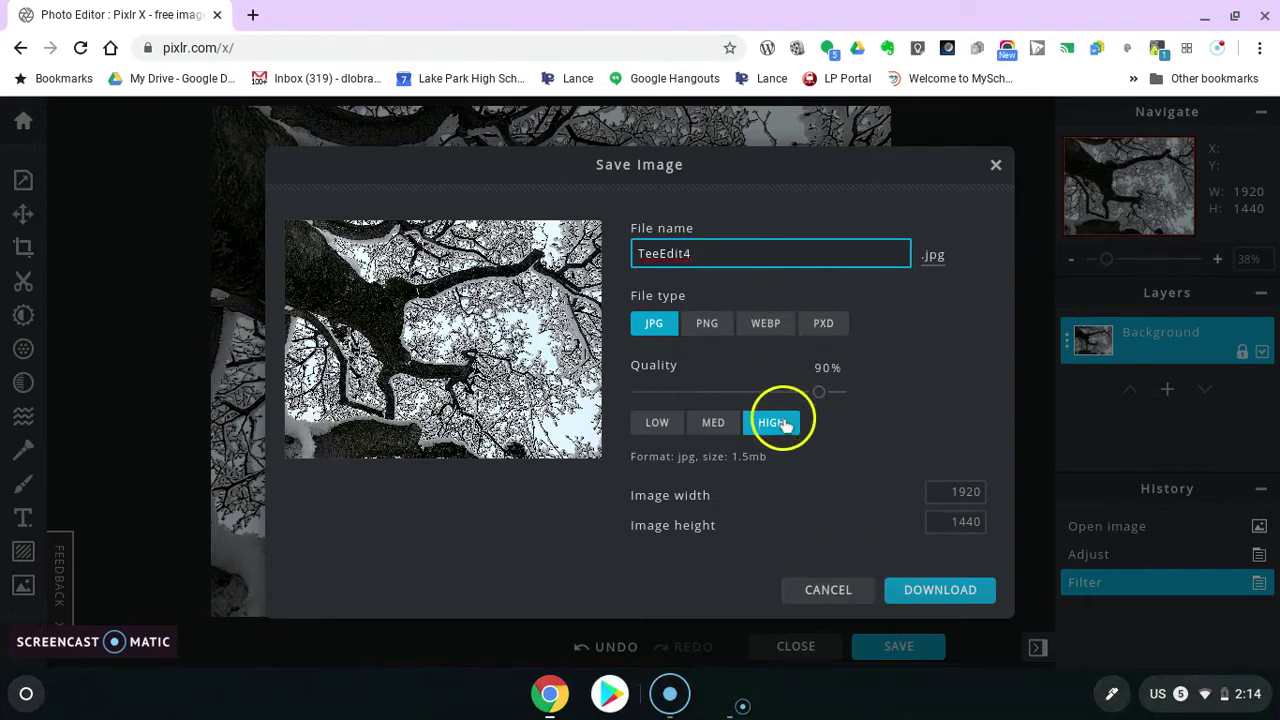
Download the JPG into the ImagesForPhotography folder on My Drive, then dismiss the download notification and confirmation.
click(910, 594)
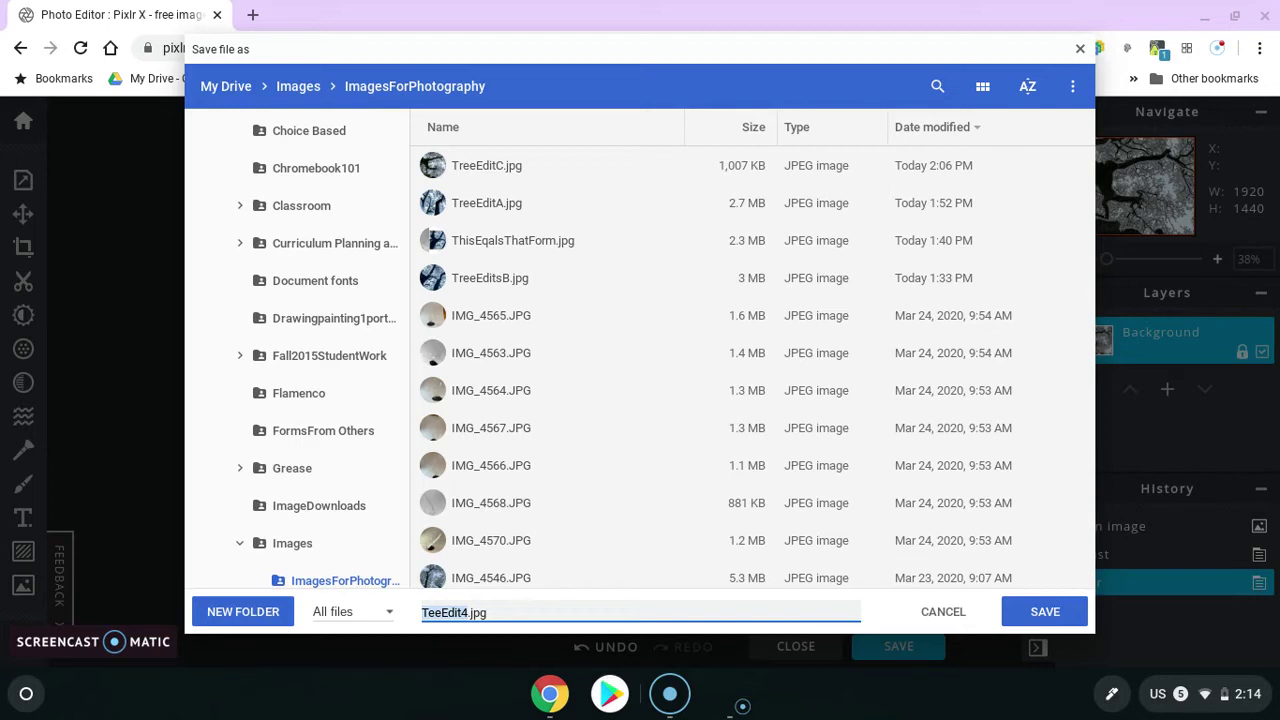
click(1056, 612)
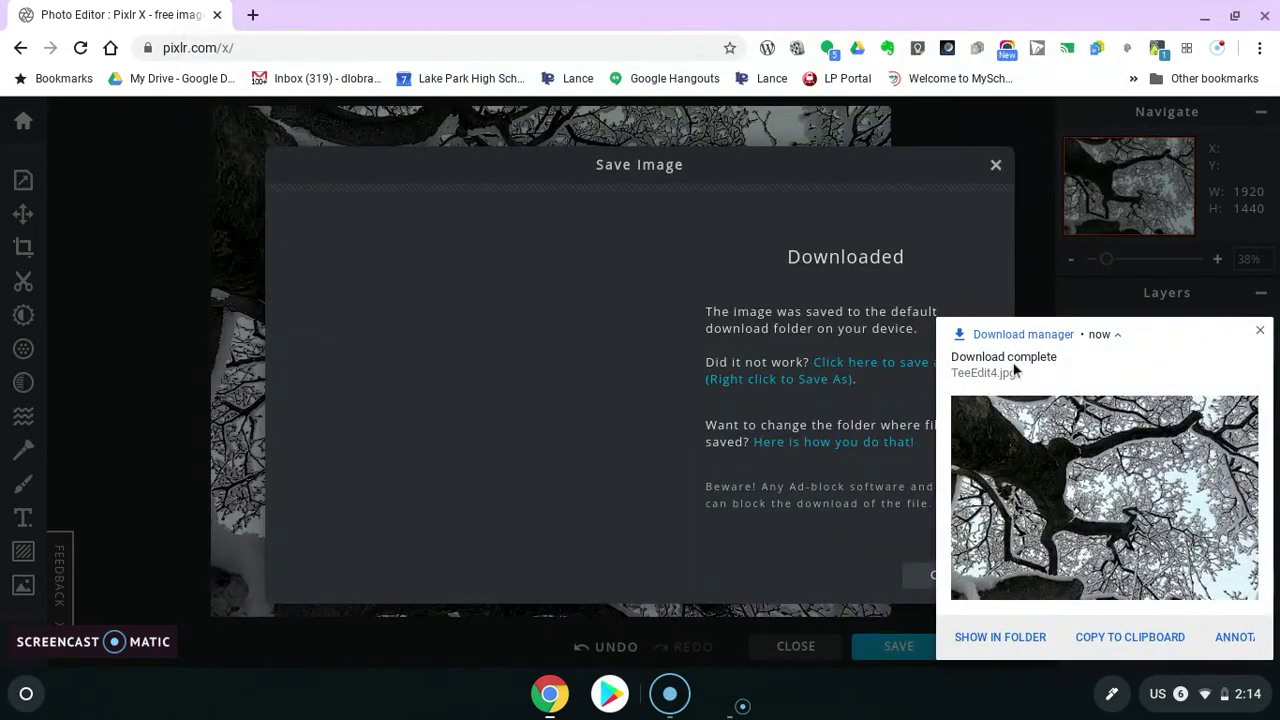
click(1258, 335)
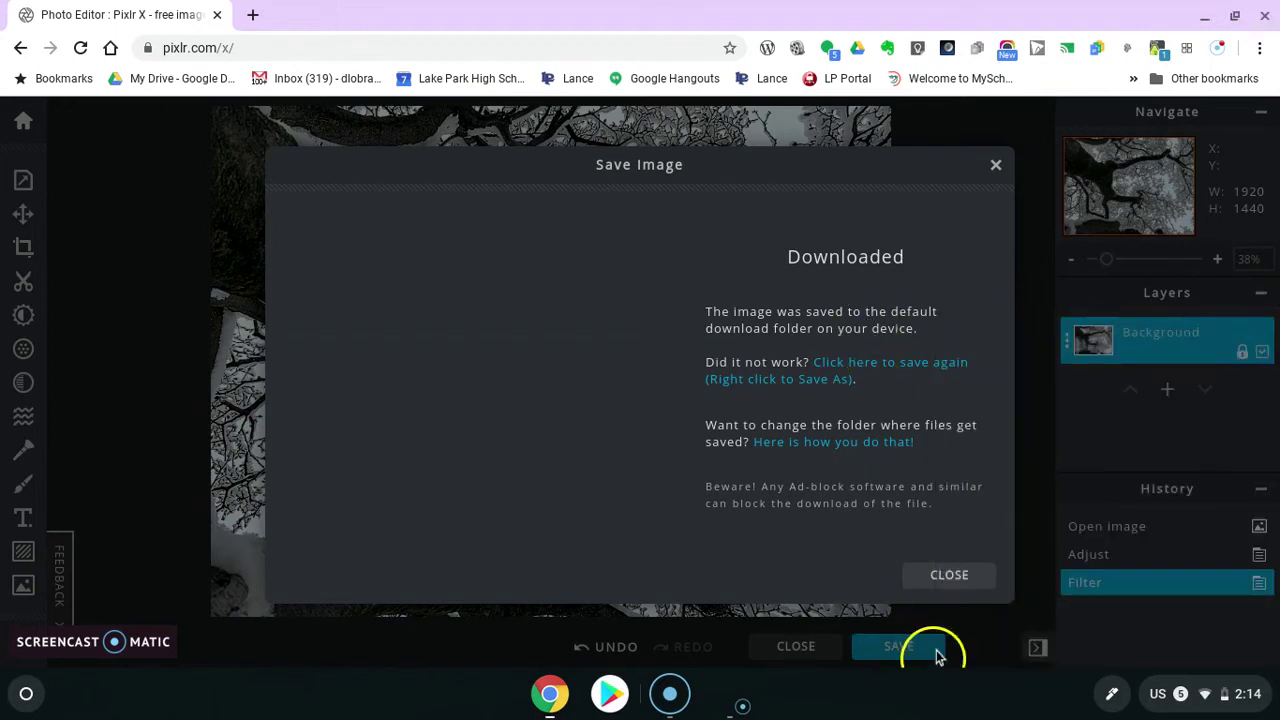
click(949, 575)
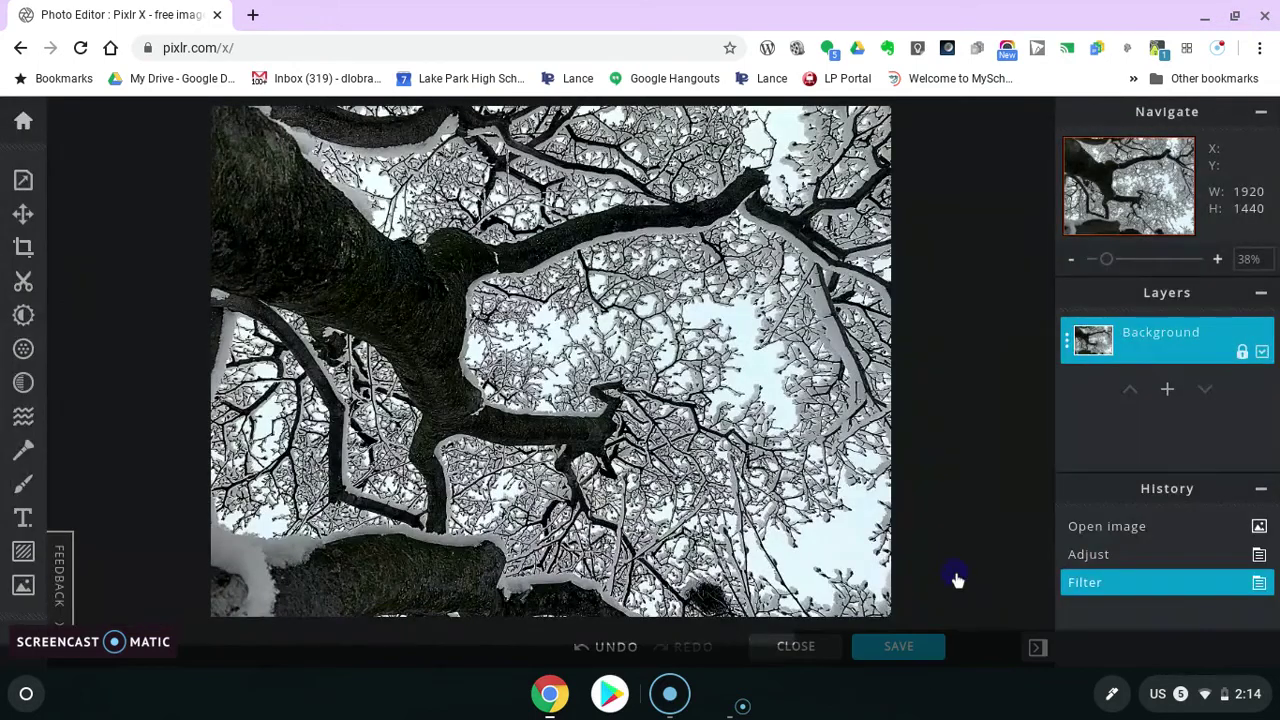